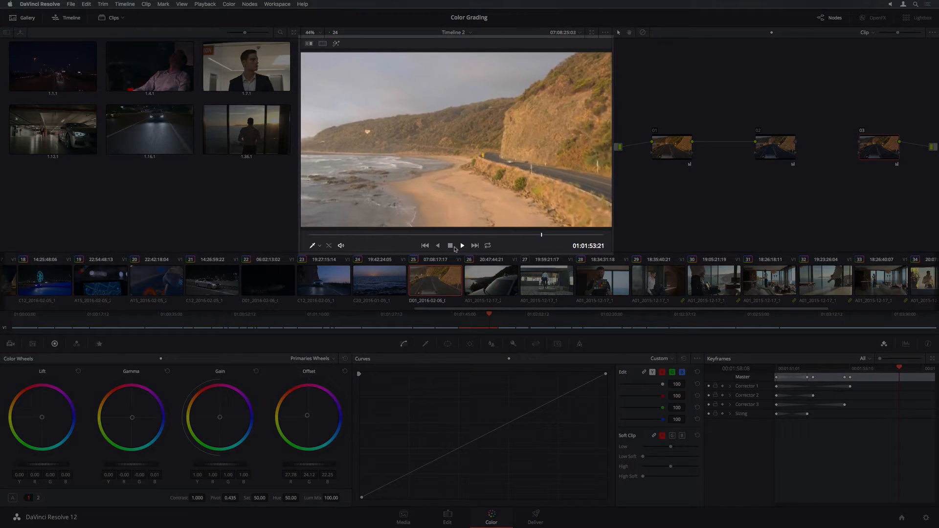
# Stop the road clip, link node 02's output into node 03, and enlarge the gallery stills into two columns.
pyautogui.click(450, 246)
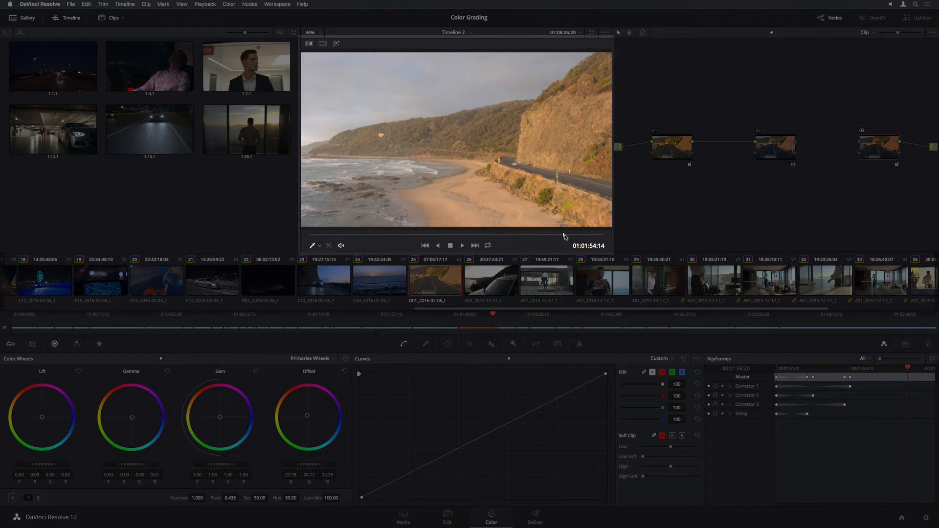
pyautogui.moveTo(565, 237); pyautogui.dragTo(349, 236)
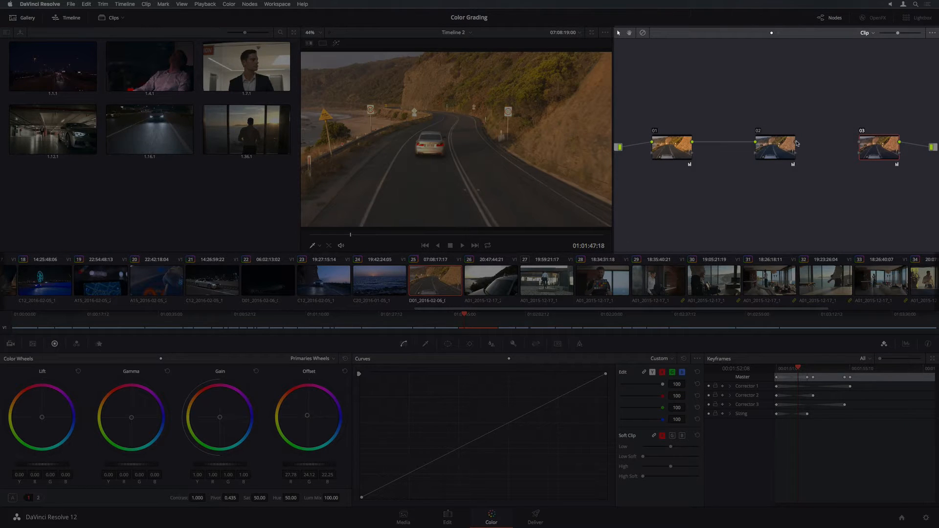
pyautogui.moveTo(796, 142); pyautogui.dragTo(772, 143)
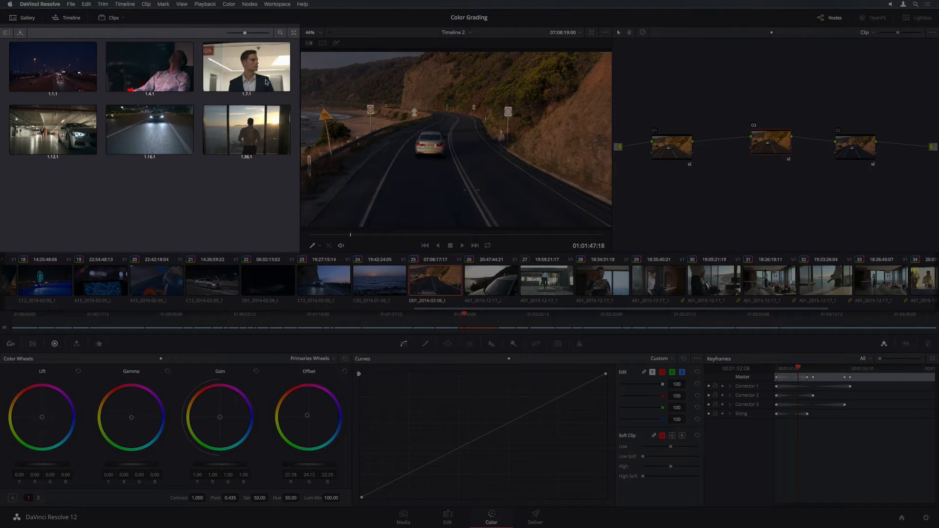
pyautogui.moveTo(246, 35)
pyautogui.mouseDown()
pyautogui.moveTo(259, 36)
pyautogui.moveTo(249, 34)
pyautogui.mouseUp()
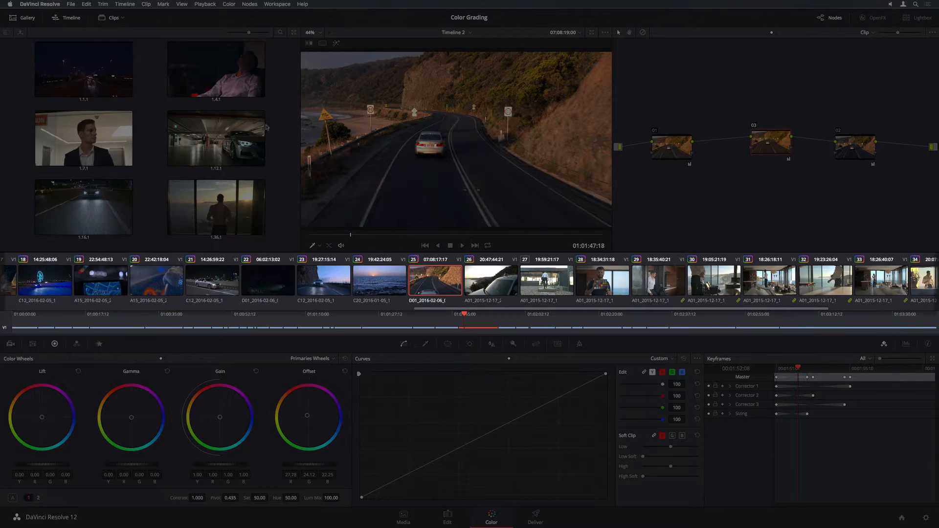
# Browse clips 21, 23, 27, 31 and 29, then return to road clip 25.
pyautogui.click(215, 282)
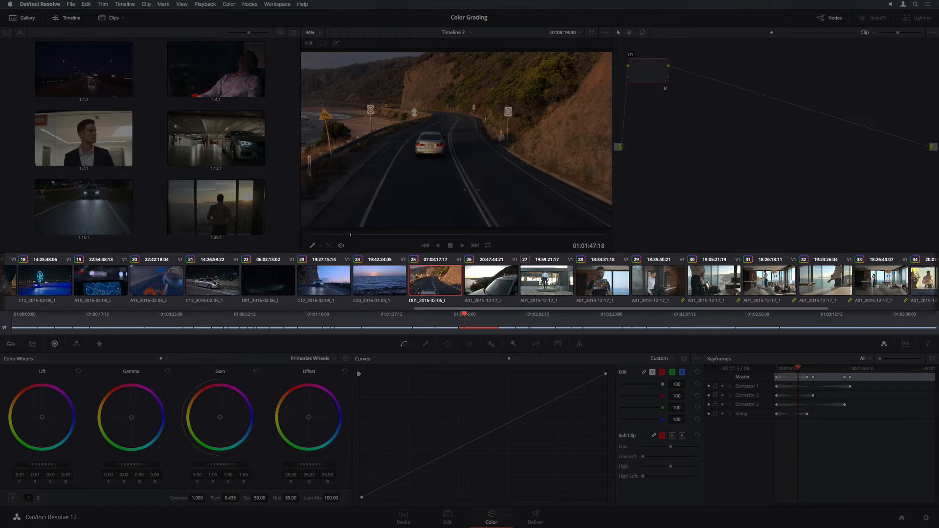
pyautogui.click(323, 284)
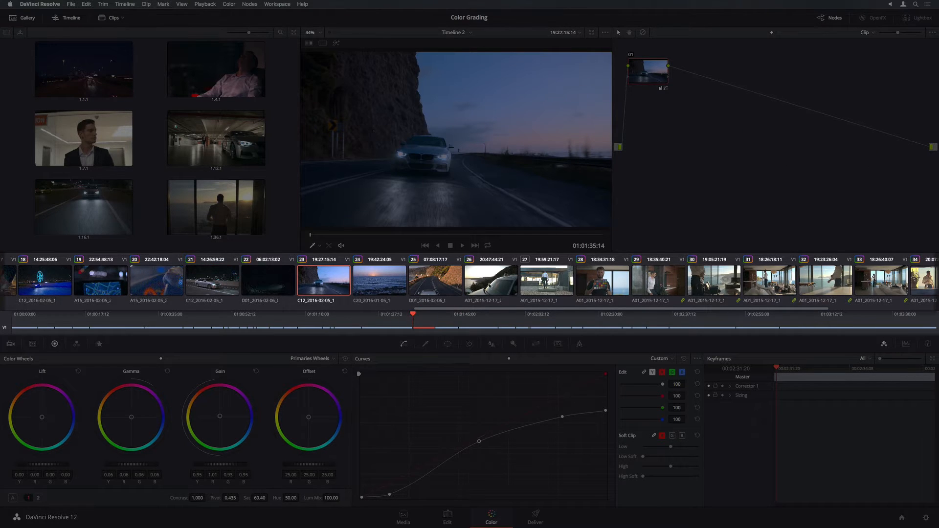
pyautogui.click(546, 285)
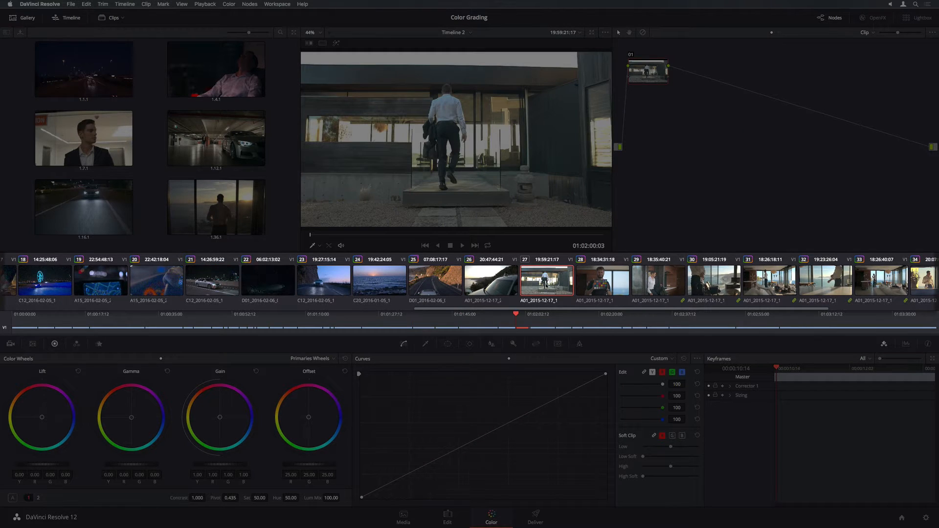
pyautogui.click(765, 286)
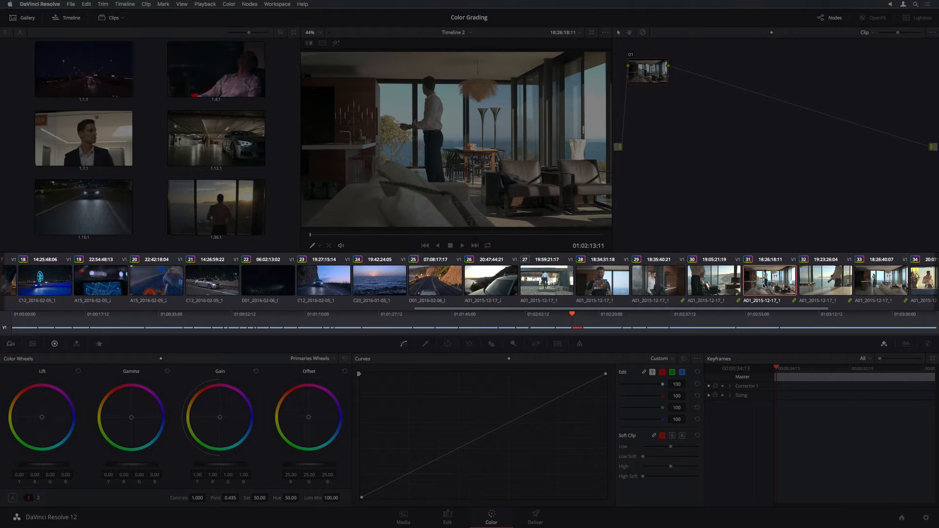
pyautogui.click(542, 329)
pyautogui.click(487, 329)
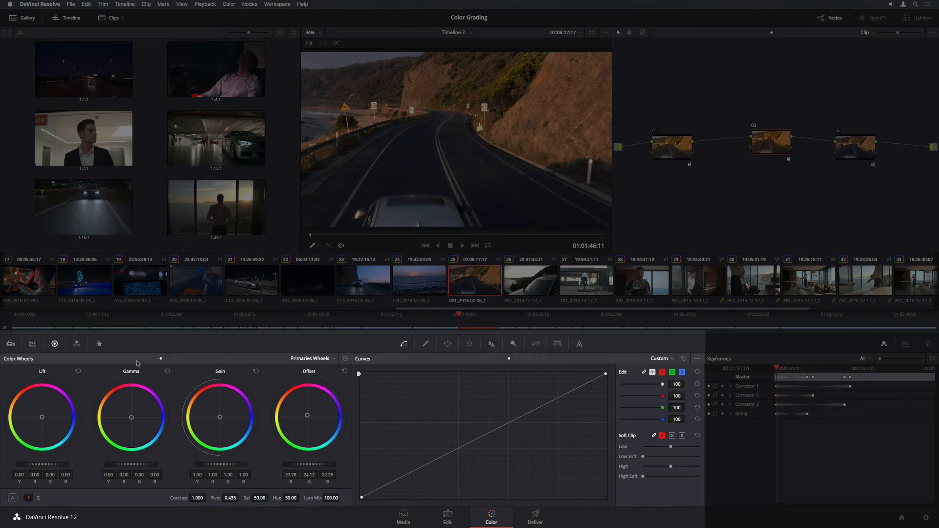
# Cycle through the RGB Mixer, Motion Effects, Qualifier, Window and Tracker palettes, then scrub the grade keyframes.
pyautogui.click(77, 344)
pyautogui.click(98, 344)
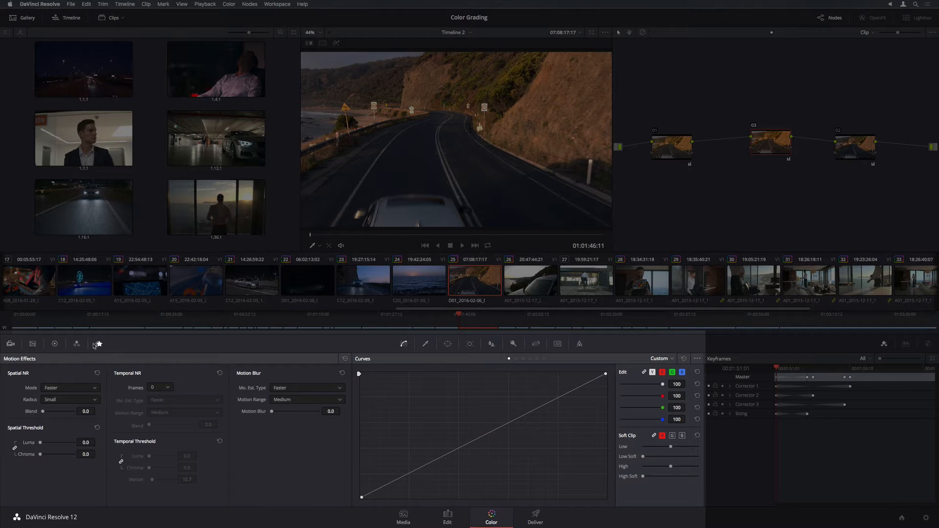
pyautogui.click(54, 344)
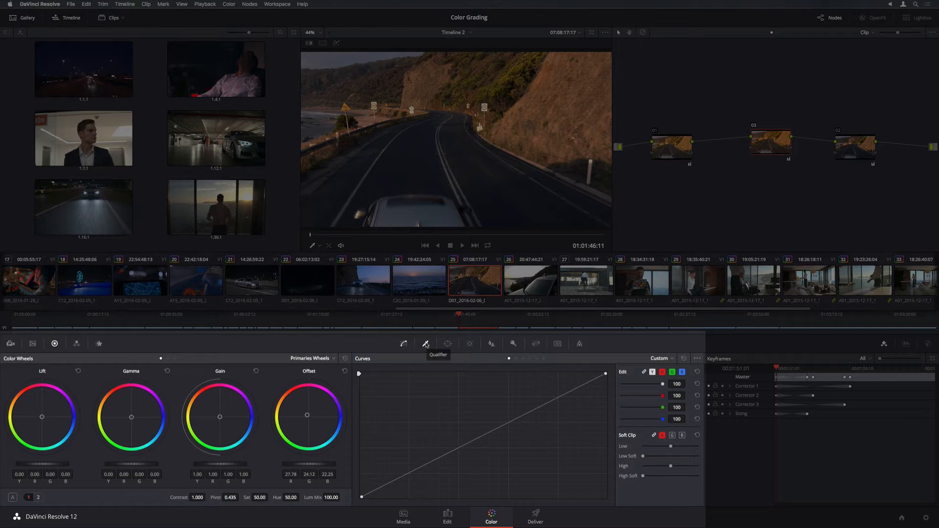
pyautogui.click(426, 344)
pyautogui.click(448, 343)
pyautogui.click(470, 344)
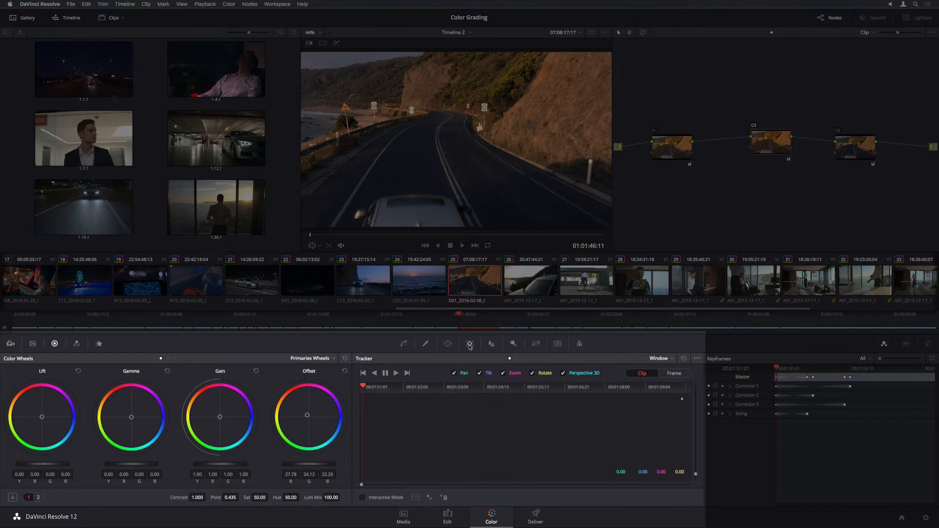
pyautogui.click(404, 344)
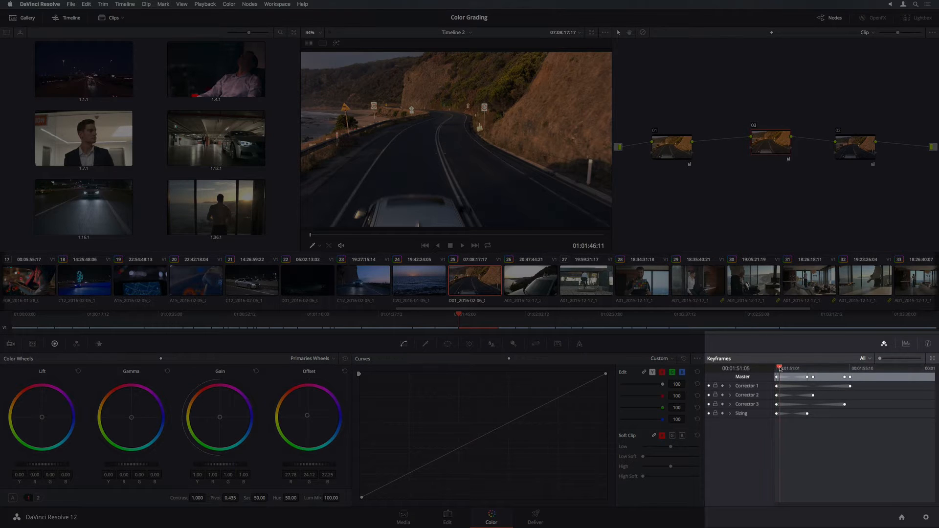
pyautogui.moveTo(777, 369)
pyautogui.mouseDown()
pyautogui.moveTo(846, 371)
pyautogui.moveTo(776, 371)
pyautogui.mouseUp()
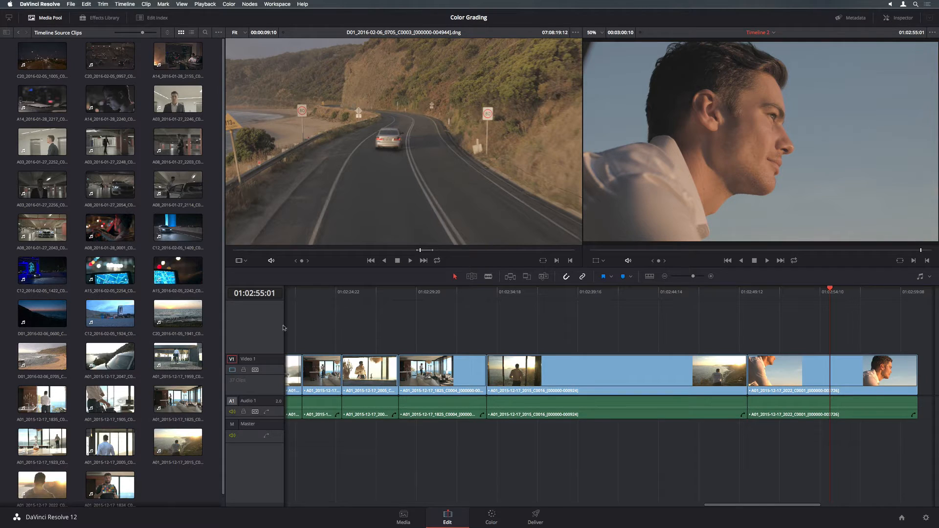
# Select all media pool clips and set their Input Color Space to BMD 4.6K Film.
pyautogui.click(190, 316)
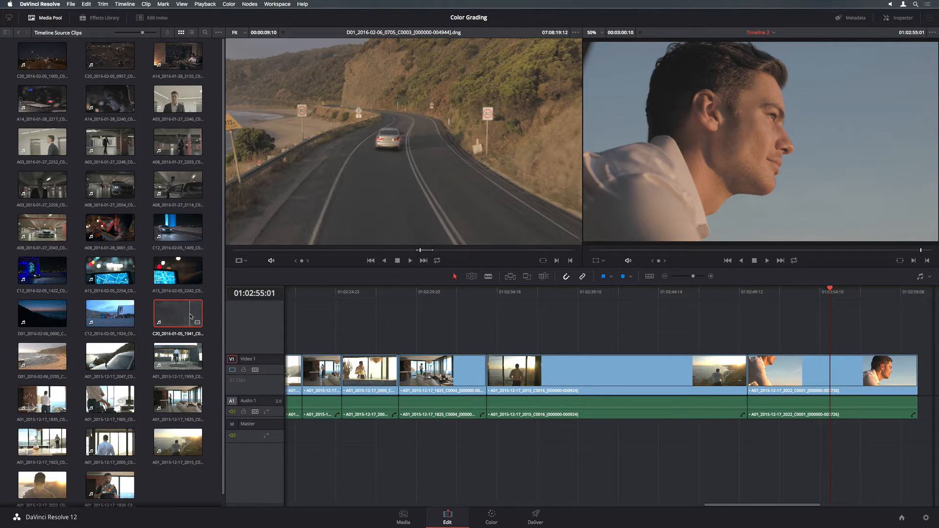
pyautogui.press('super+a')
pyautogui.rightClick(191, 317)
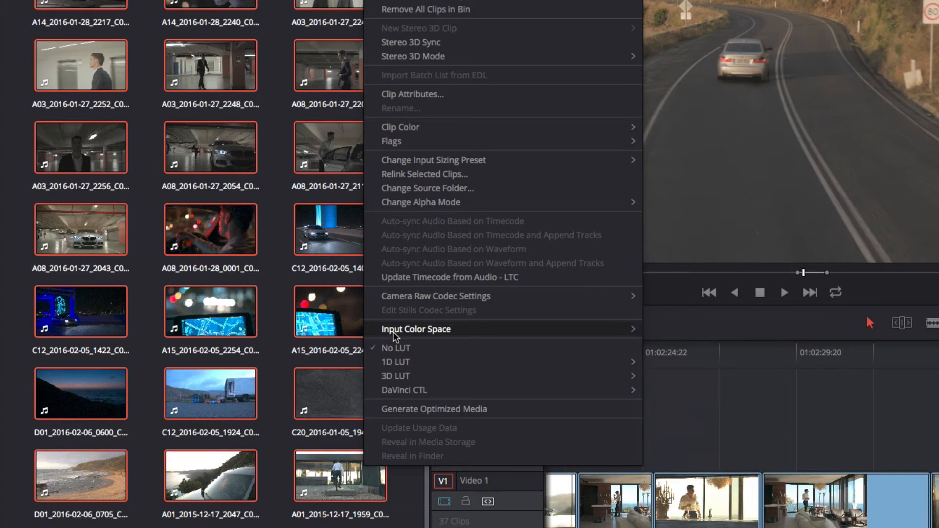
pyautogui.moveTo(392, 332)
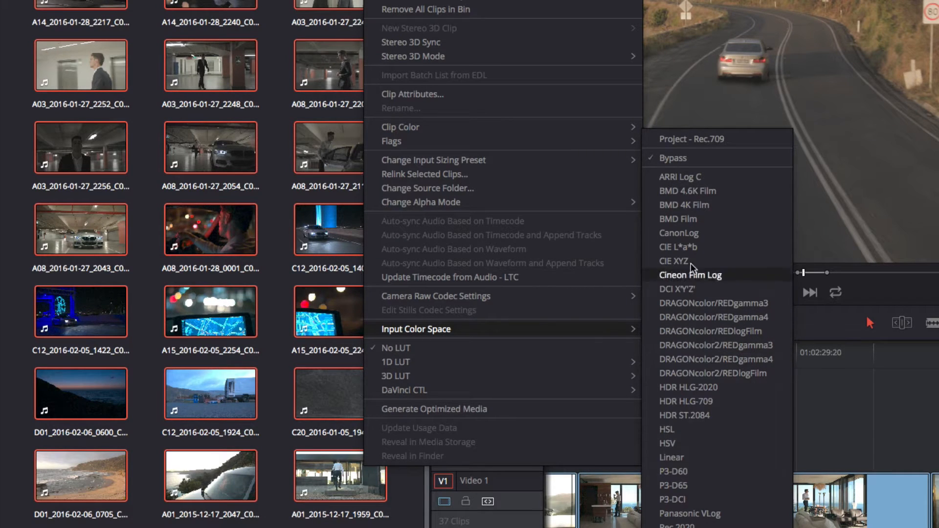
pyautogui.click(694, 191)
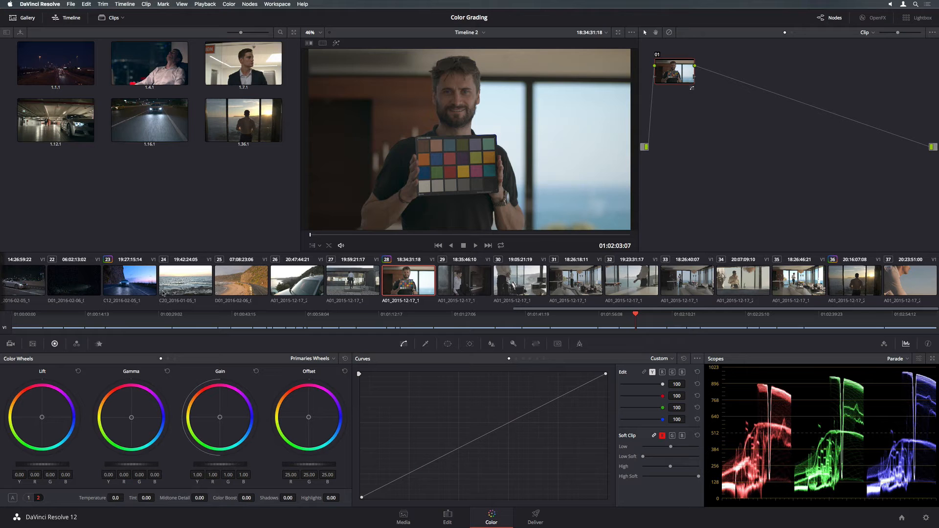
# Set the Color Match chart type to X-Rite ColorChecker Classic.
pyautogui.click(33, 345)
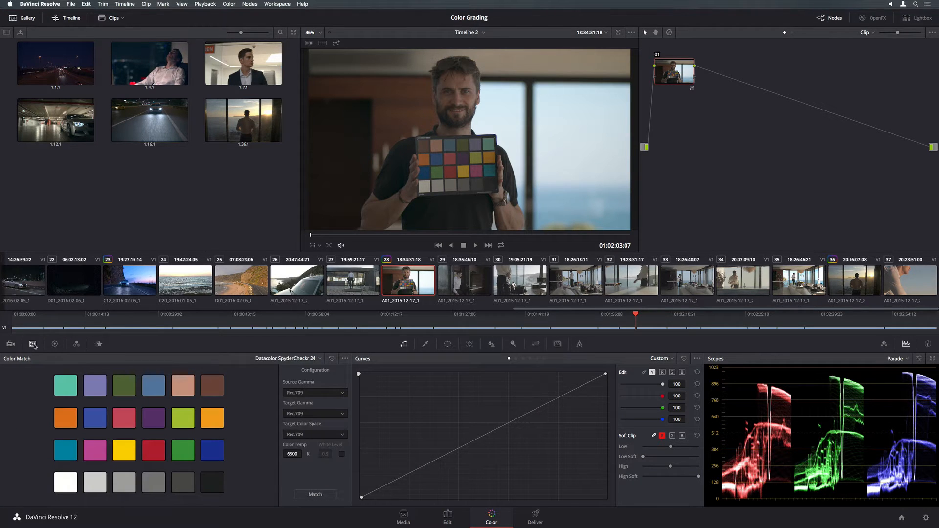
pyautogui.click(273, 360)
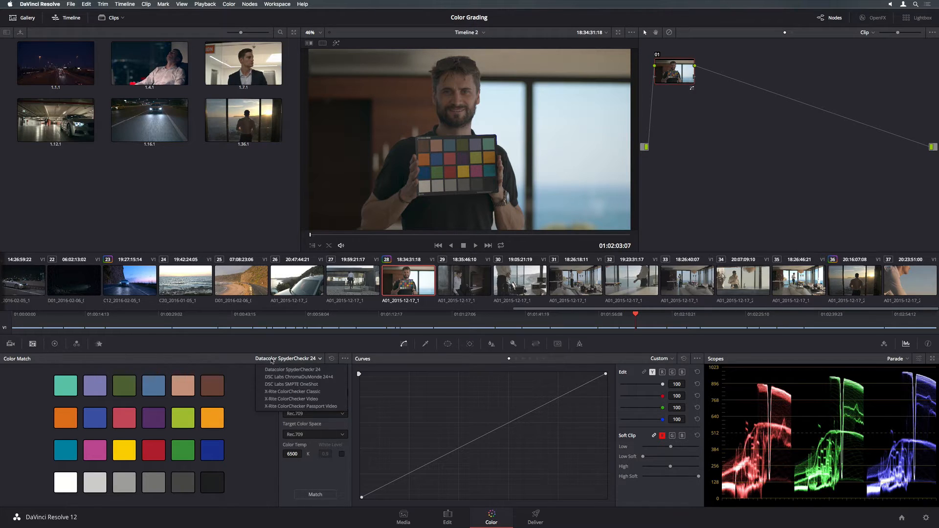
pyautogui.click(272, 392)
# Pin the chart overlay's four corners onto the held chart and run Match.
pyautogui.moveTo(405, 188); pyautogui.dragTo(419, 191)
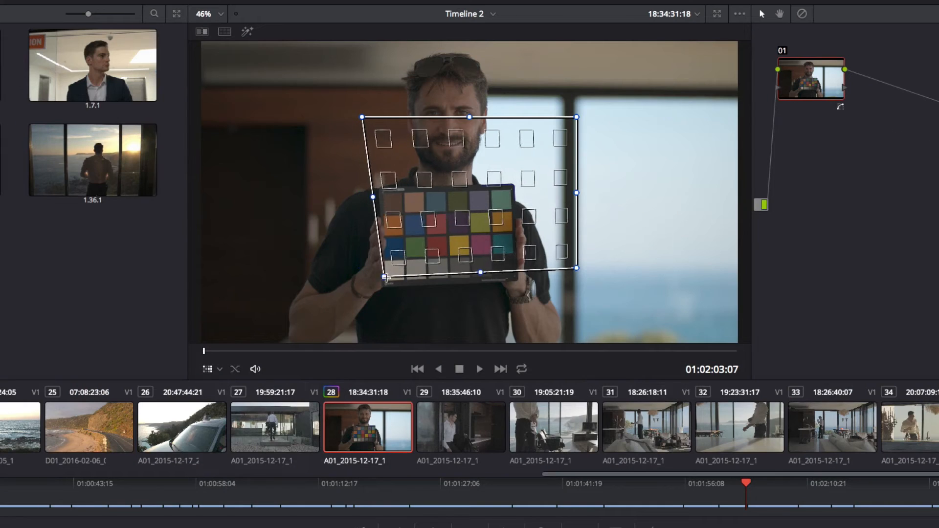
pyautogui.moveTo(386, 278); pyautogui.dragTo(387, 280)
pyautogui.moveTo(362, 117); pyautogui.dragTo(384, 194)
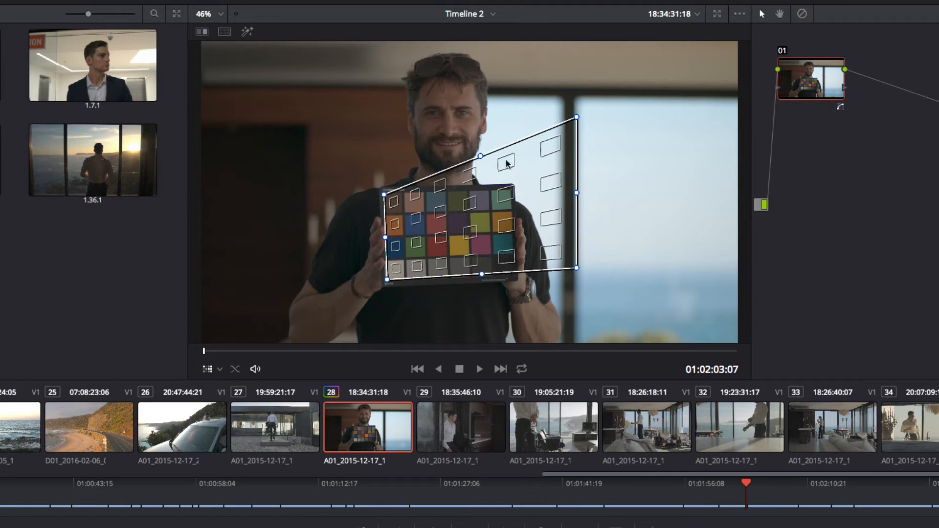
pyautogui.moveTo(573, 116); pyautogui.dragTo(508, 191)
pyautogui.moveTo(569, 265); pyautogui.dragTo(513, 274)
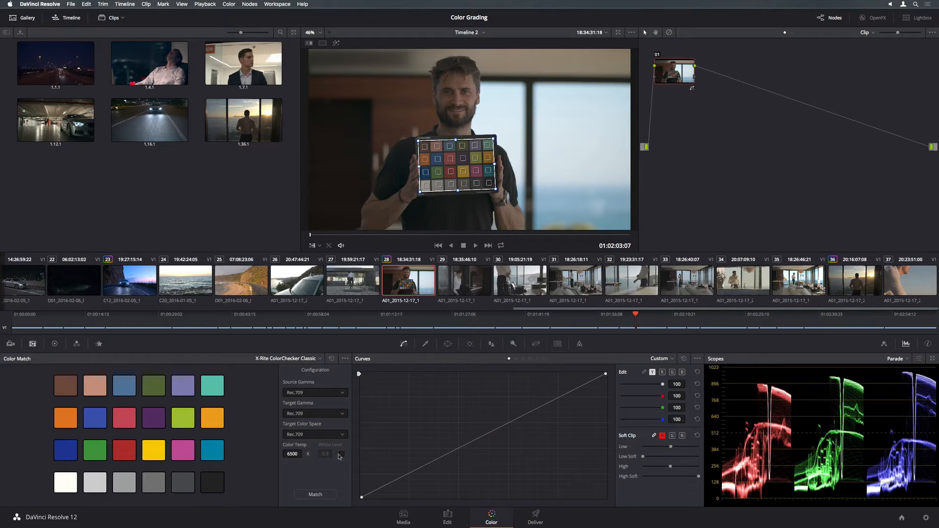
pyautogui.click(316, 495)
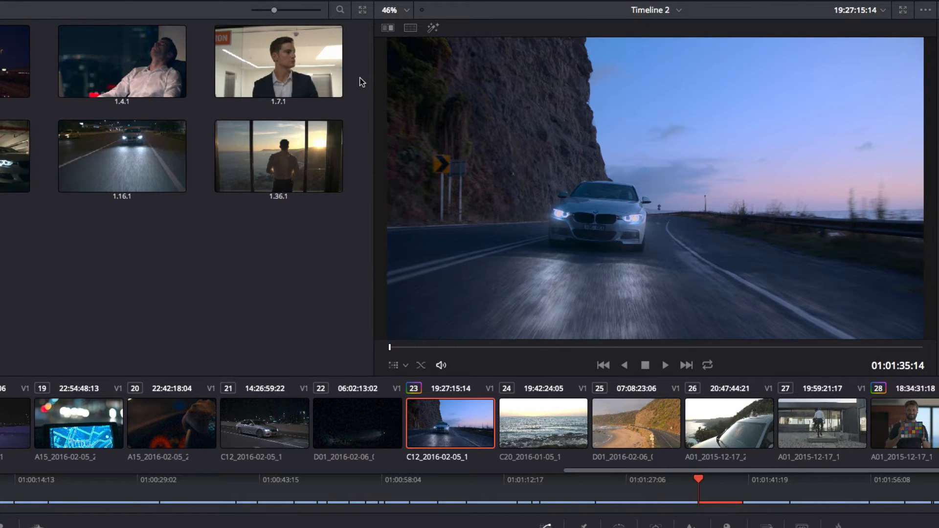
# Turn on split screen and select clips 19, 20, 23 and 24 for comparison.
pyautogui.click(410, 28)
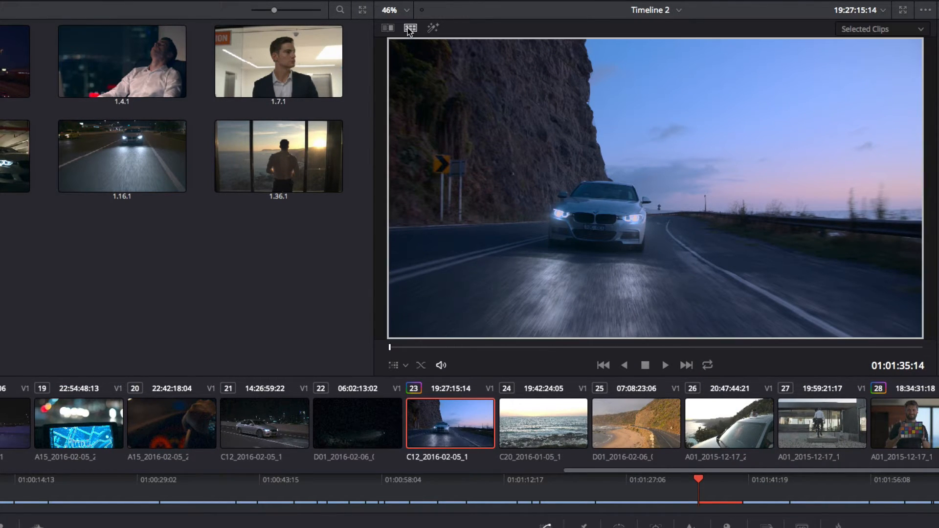
pyautogui.click(84, 432)
pyautogui.keyDown('ctrl'); pyautogui.click(162, 431); pyautogui.keyUp('ctrl')
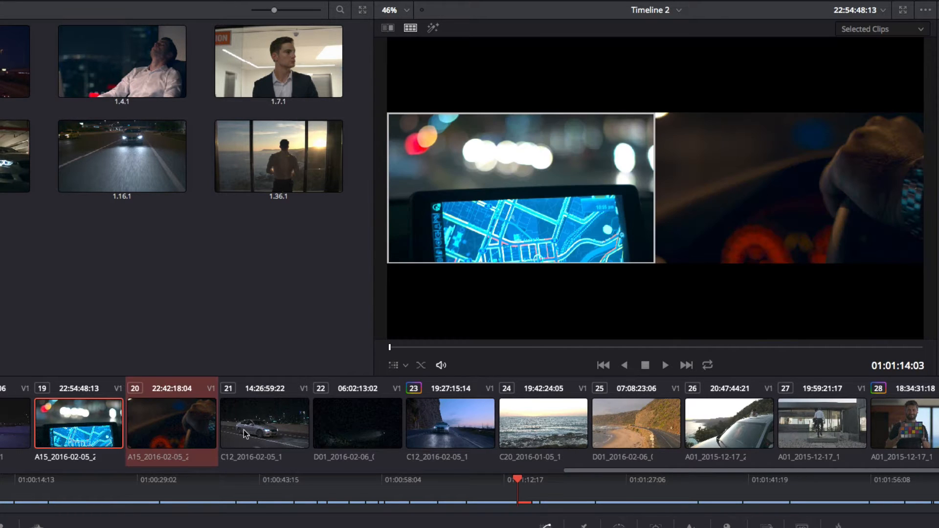
pyautogui.keyDown('ctrl'); pyautogui.click(435, 426); pyautogui.keyUp('ctrl')
pyautogui.keyDown('ctrl'); pyautogui.click(533, 428); pyautogui.keyUp('ctrl')
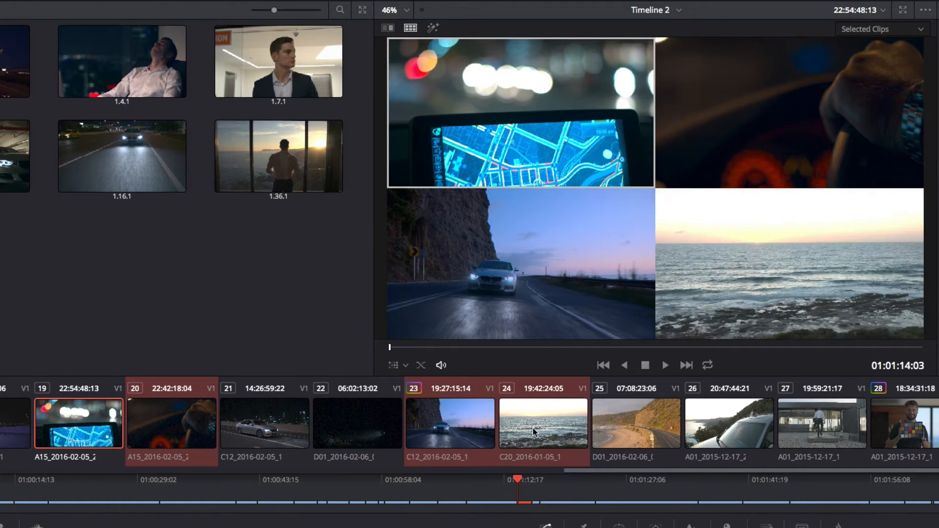
# Shot-match the selected clips to clip 23, then nudge the gamma balance cooler.
pyautogui.rightClick(430, 428)
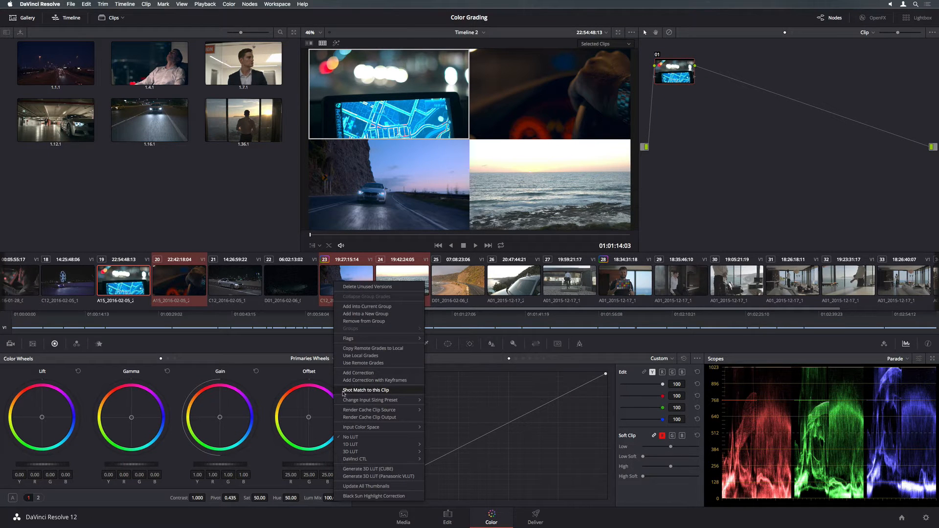
pyautogui.click(343, 392)
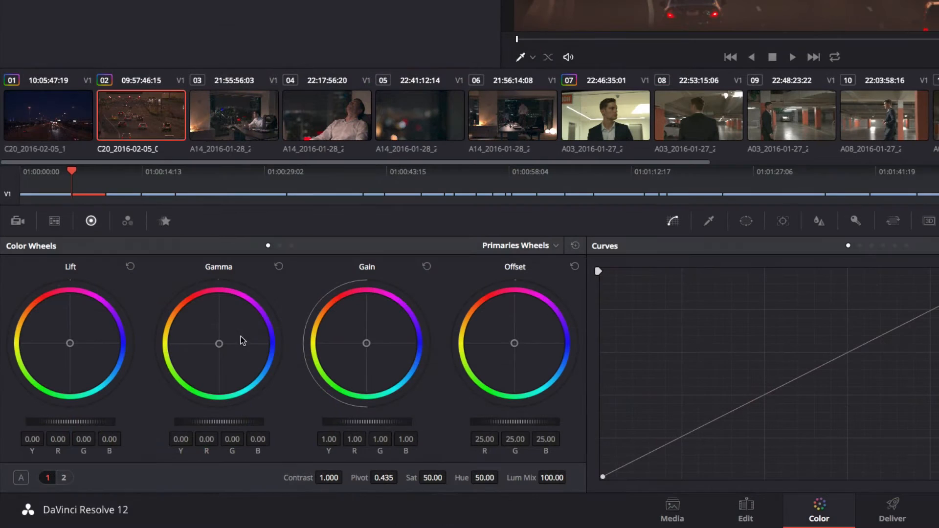
pyautogui.moveTo(220, 344); pyautogui.dragTo(221, 344)
pyautogui.moveTo(132, 418); pyautogui.dragTo(137, 422)
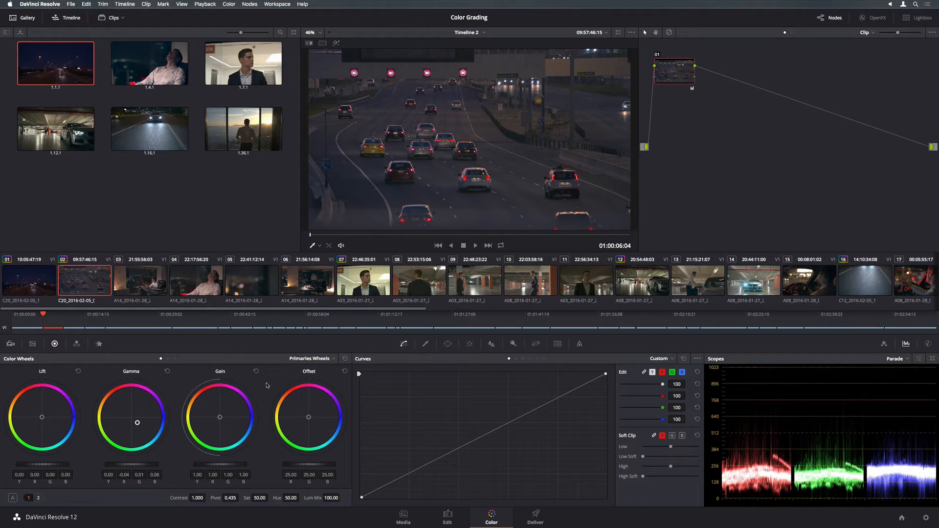
# Switch the primaries to bars, lower lift luminance to -0.04 and raise red and green gain to 1.23.
pyautogui.click(301, 360)
pyautogui.click(313, 378)
pyautogui.moveTo(18, 417); pyautogui.dragTo(66, 416)
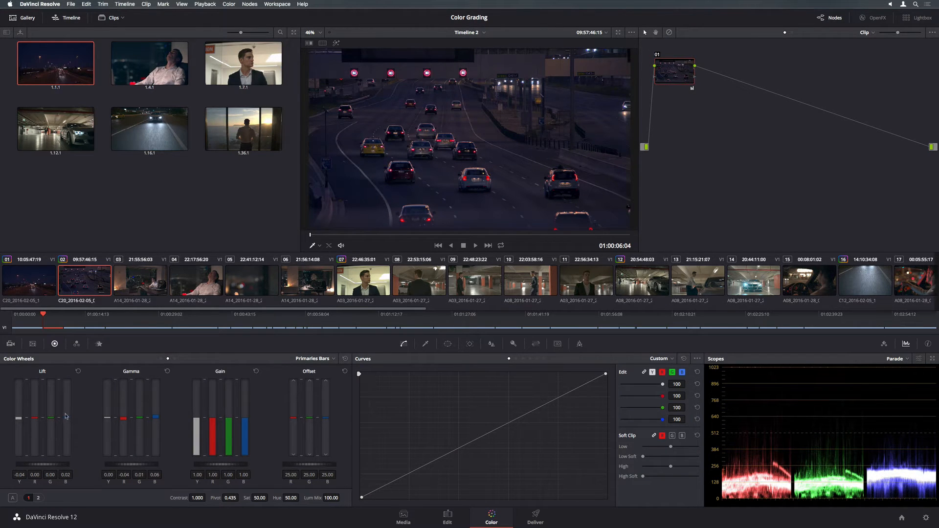
pyautogui.moveTo(212, 419)
pyautogui.mouseDown()
pyautogui.moveTo(227, 414)
pyautogui.moveTo(195, 415)
pyautogui.mouseUp()
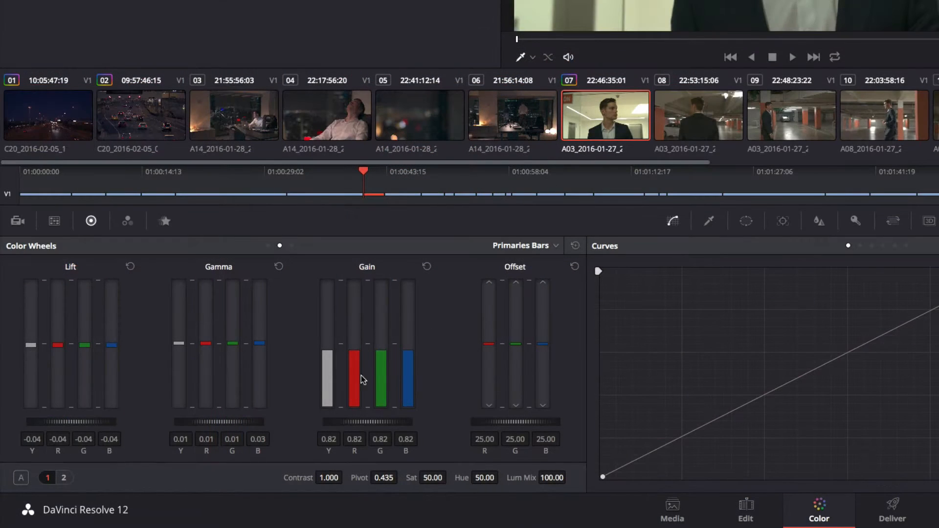
# Warm the Temperature to about 600 and ease Tint from -41.50 to -8.50.
pyautogui.click(63, 477)
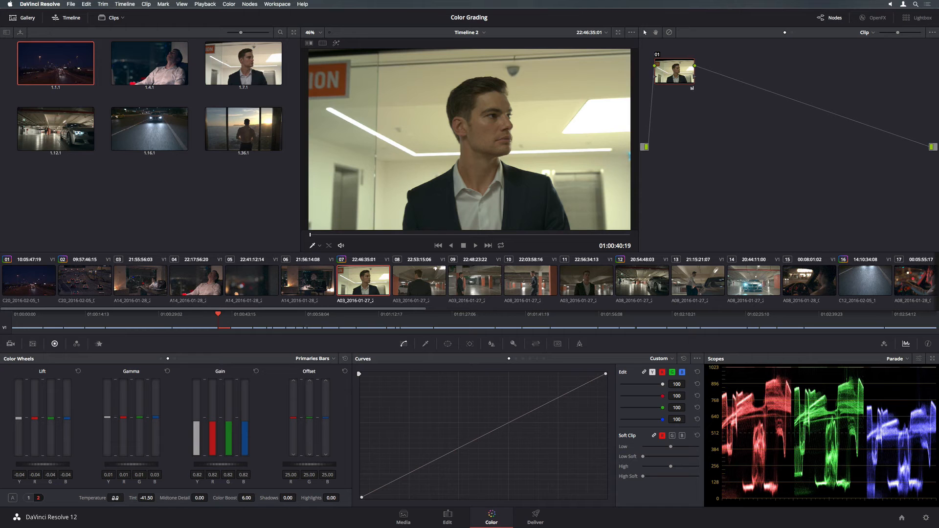
pyautogui.moveTo(188, 478); pyautogui.dragTo(209, 479)
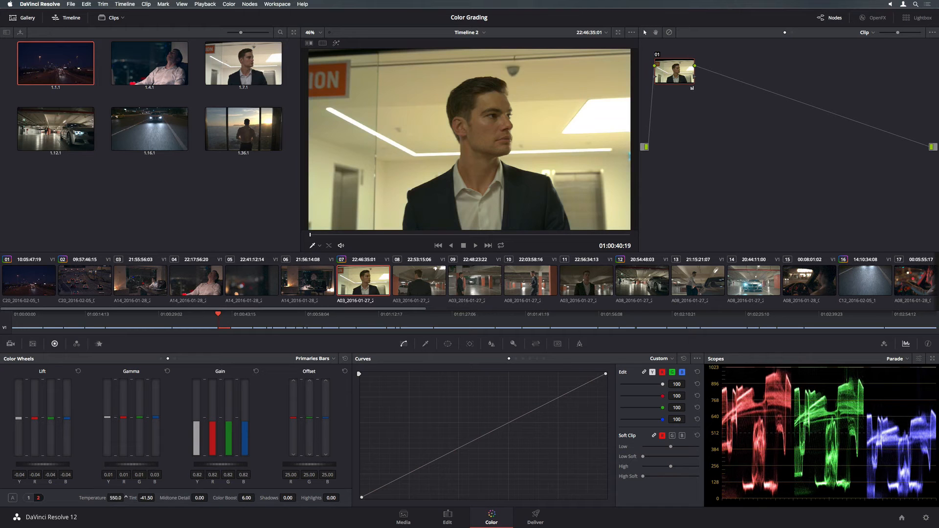
pyautogui.moveTo(146, 498); pyautogui.dragTo(160, 497)
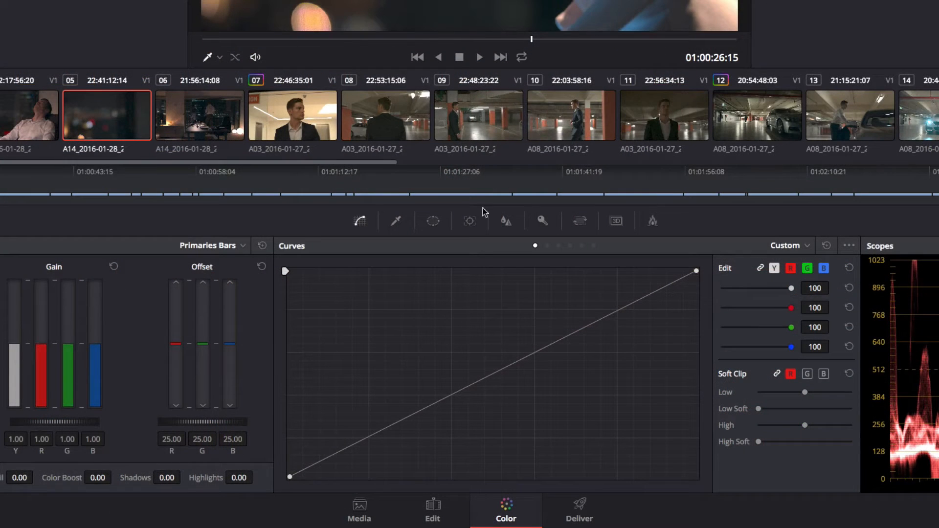
# Shape the Custom curve into an S-curve with a lowered shadow point and raised highlight point.
pyautogui.click(369, 441)
pyautogui.moveTo(369, 441); pyautogui.dragTo(369, 447)
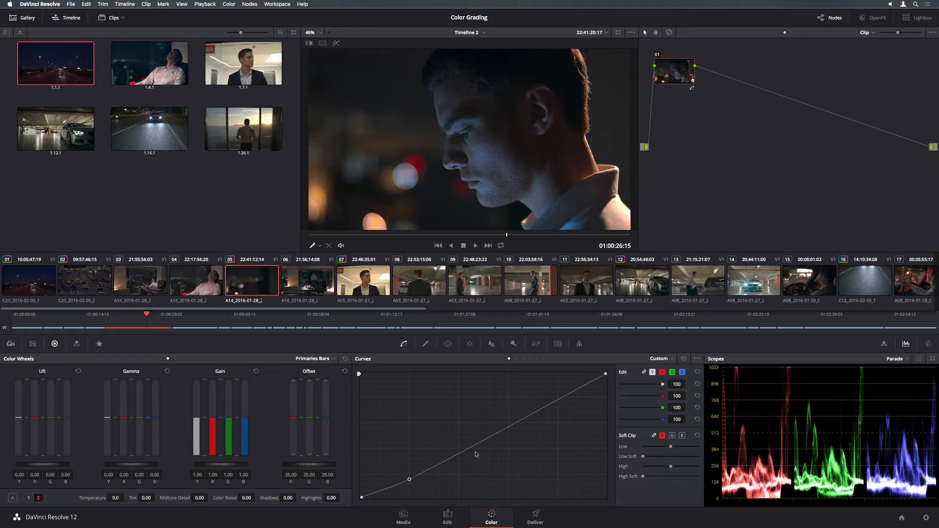
pyautogui.moveTo(508, 427); pyautogui.dragTo(514, 405)
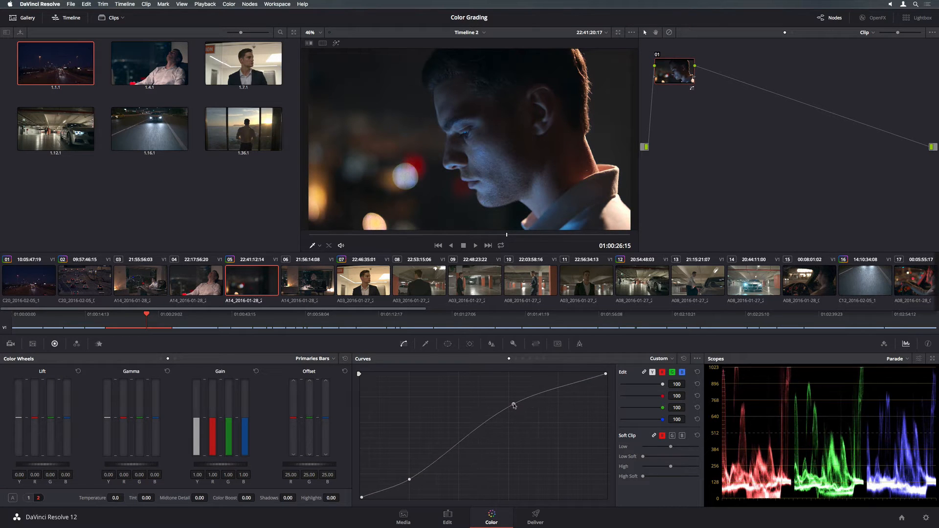
# Raise a Hue Vs Sat point to 1.69 saturation near hue 138.87, then compare with bypass.
pyautogui.click(660, 360)
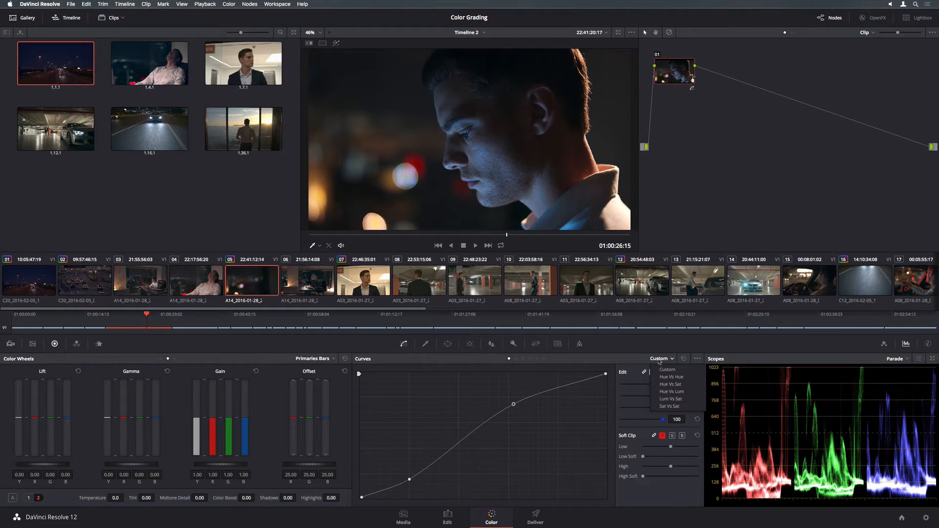
pyautogui.click(662, 384)
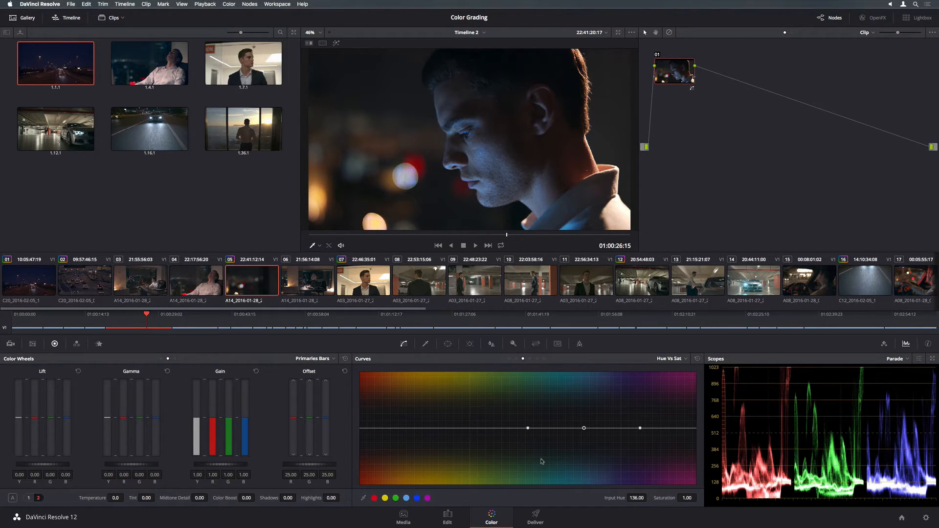
pyautogui.moveTo(584, 428); pyautogui.dragTo(587, 390)
pyautogui.hotkey('shift', 'd')
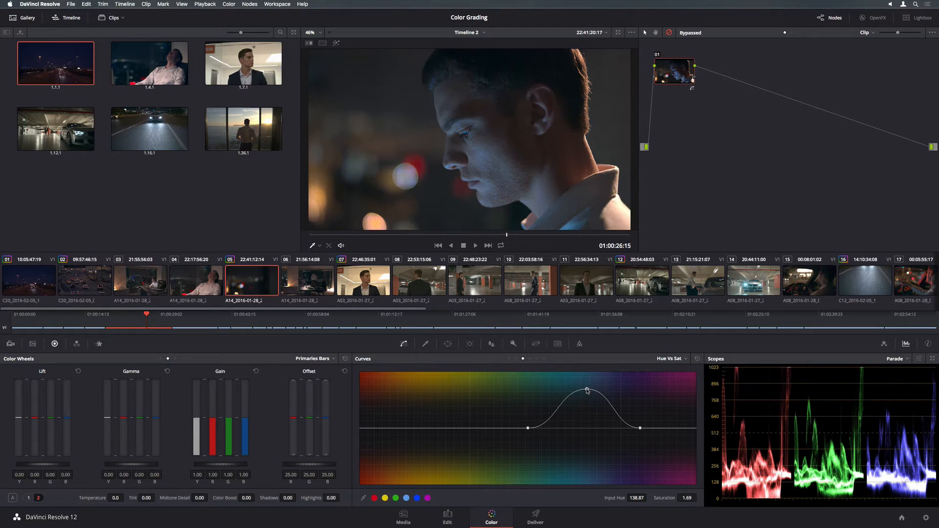
pyautogui.hotkey('shift', 'd')
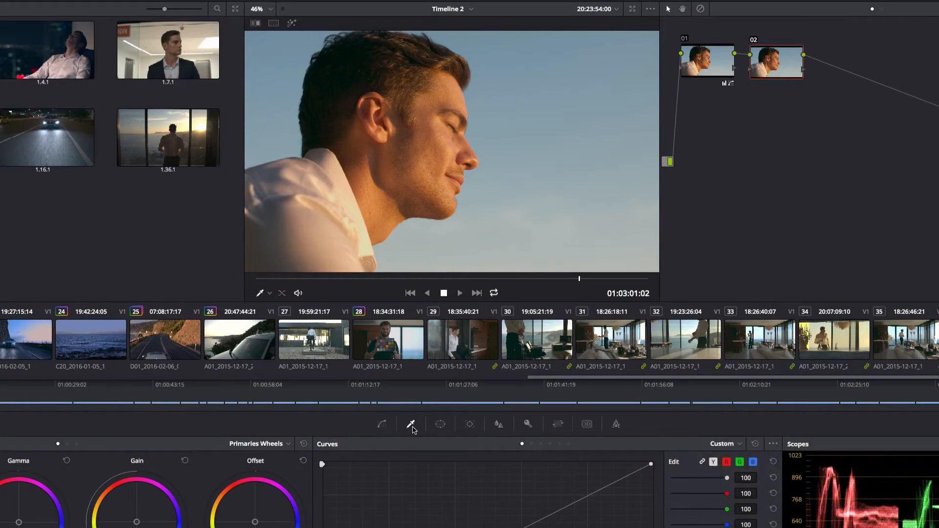
# Key the man's facial skin tones with the qualifier eyedropper on node 02, checking in Highlight mode.
pyautogui.click(426, 344)
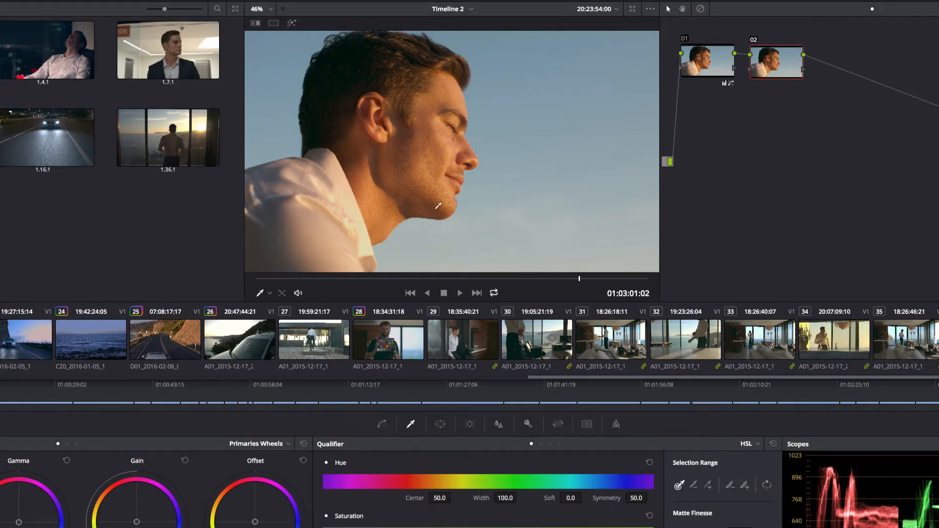
pyautogui.moveTo(449, 93); pyautogui.dragTo(433, 184)
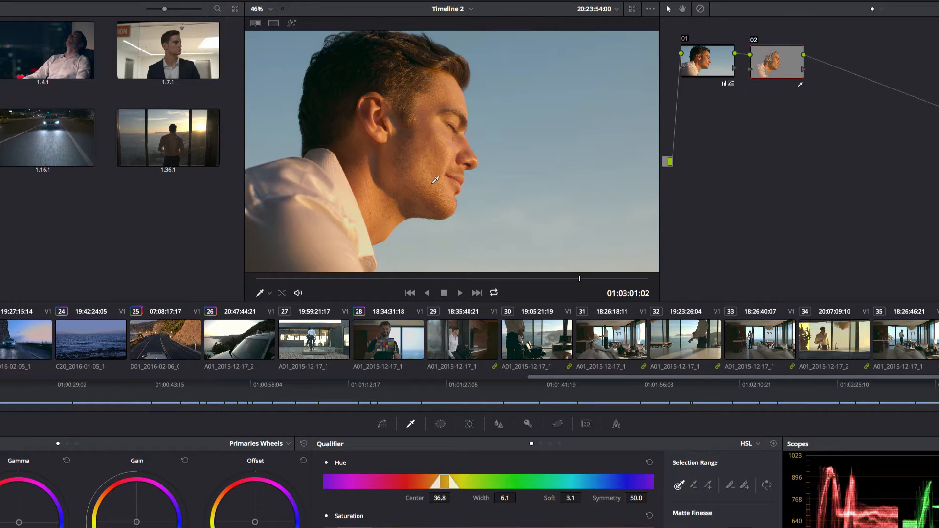
pyautogui.click(291, 24)
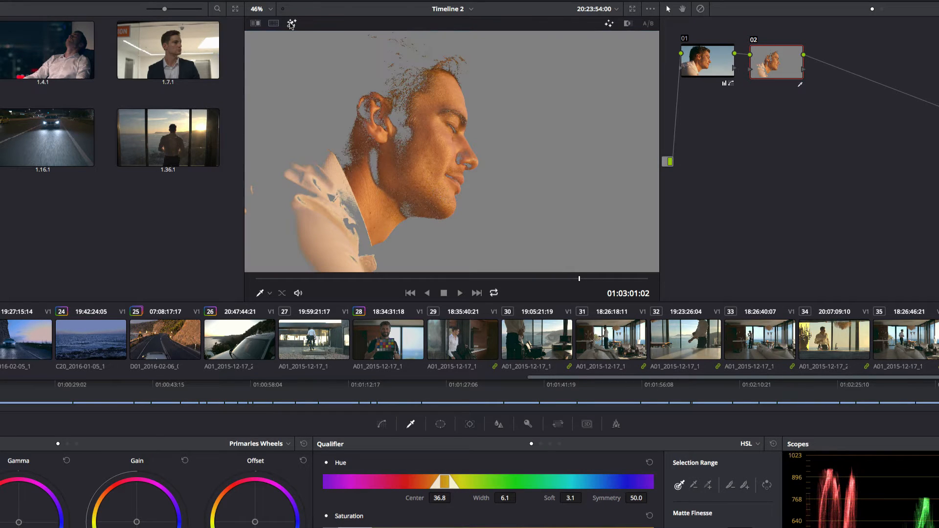
pyautogui.click(292, 24)
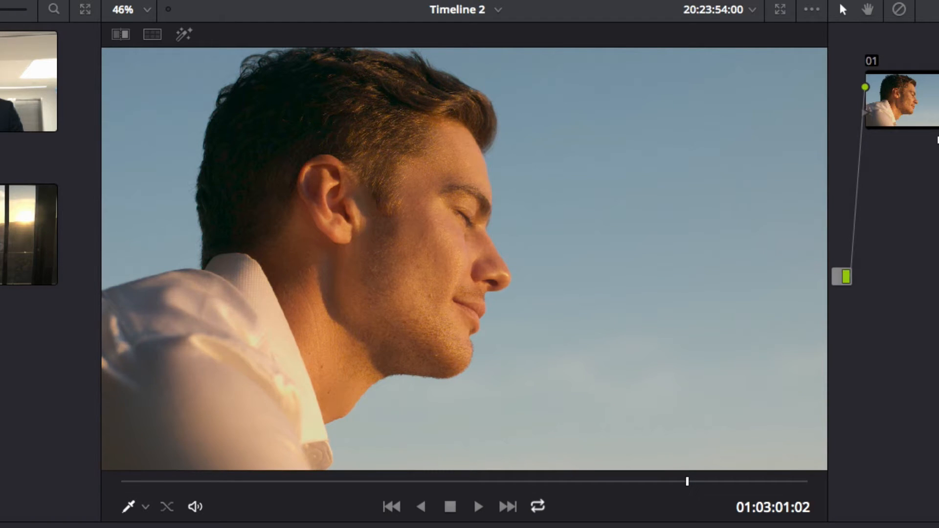
pyautogui.scroll(5, 430, 263)
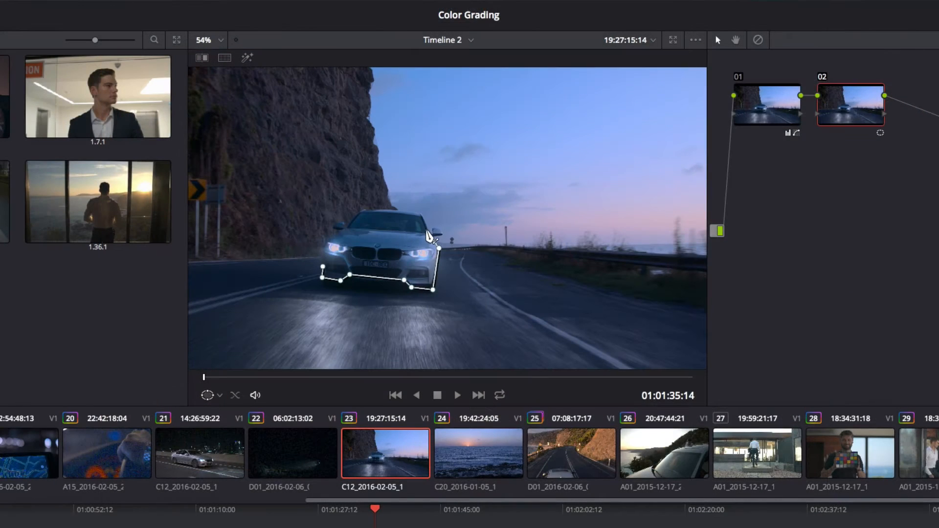
# Outline the oncoming car with a closed polygon window and track it forward through the shot.
pyautogui.click(427, 232)
pyautogui.click(420, 214)
pyautogui.click(362, 211)
pyautogui.click(347, 227)
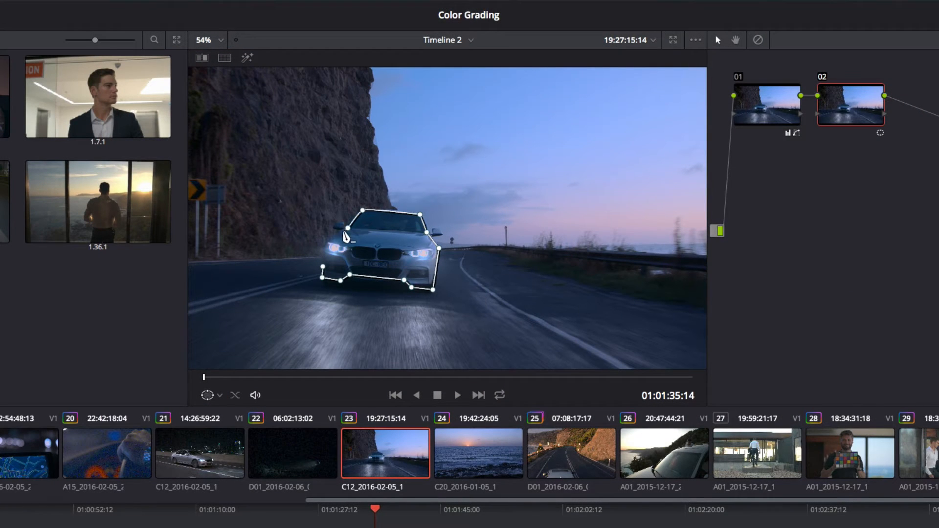
pyautogui.click(323, 266)
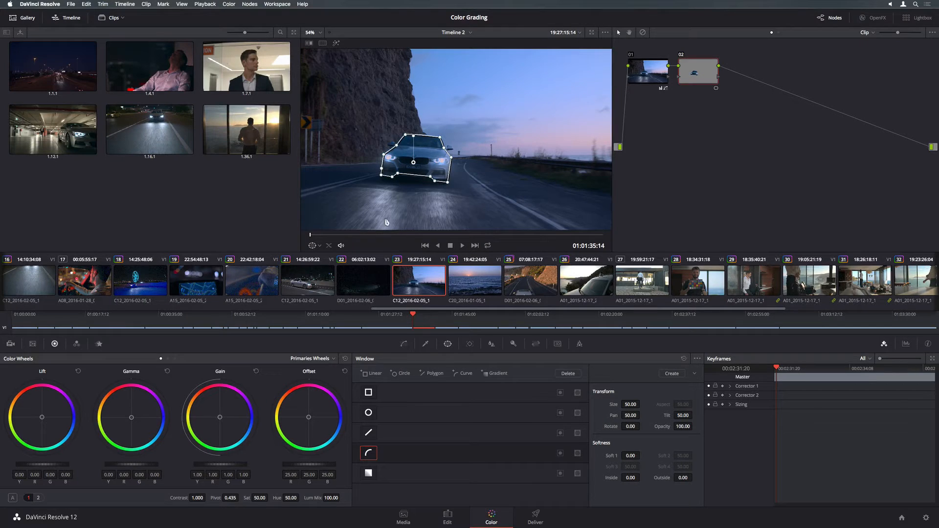
pyautogui.click(470, 344)
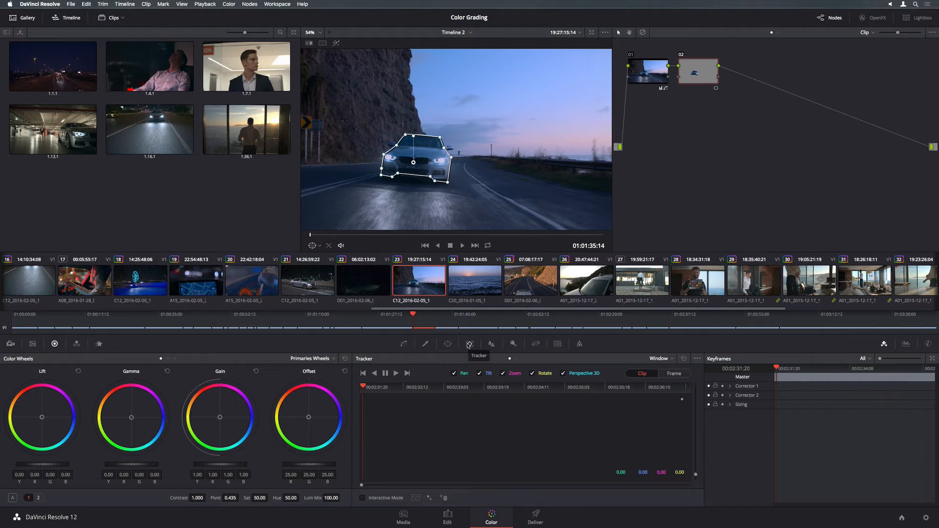
pyautogui.click(396, 374)
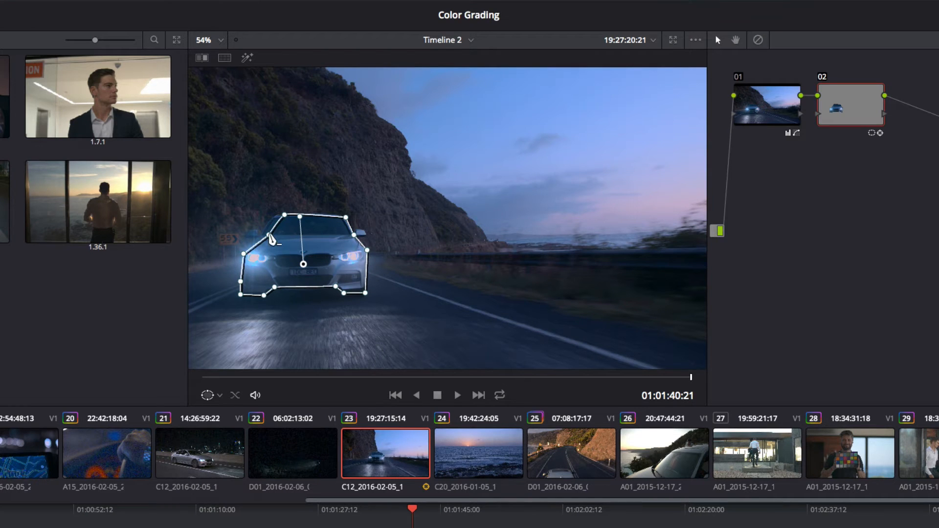
# Refit the car mask's left edge, add a rectangle window over the headlight, and replay from the start.
pyautogui.moveTo(269, 235); pyautogui.dragTo(283, 213)
pyautogui.scroll(3, 314, 255)
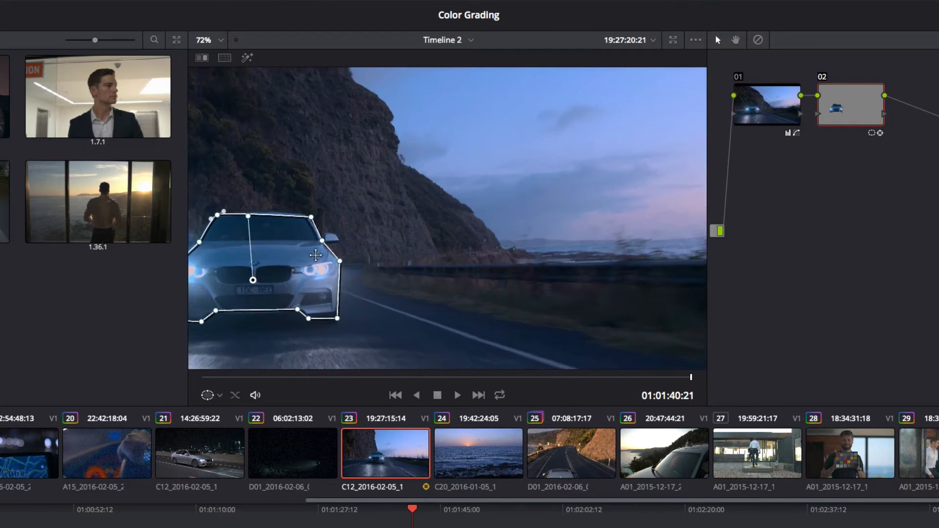
pyautogui.moveTo(280, 199); pyautogui.dragTo(366, 349)
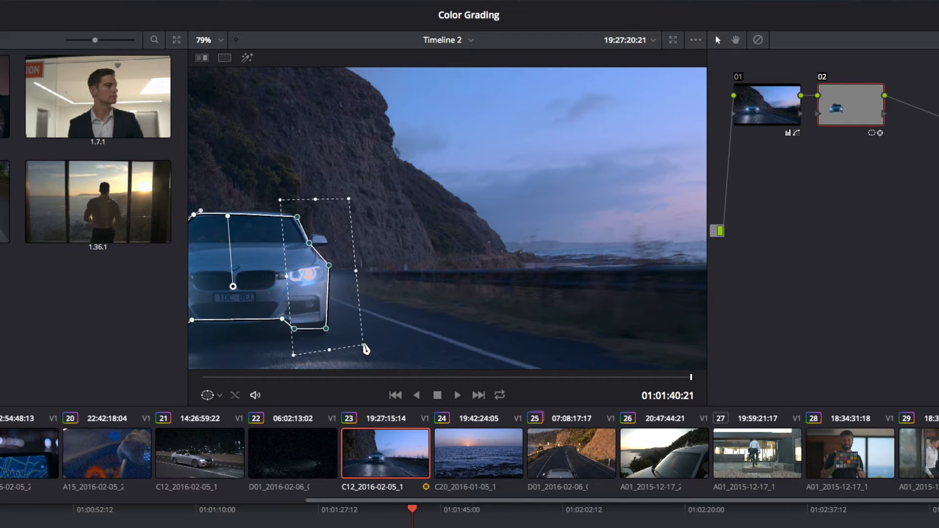
pyautogui.moveTo(310, 286)
pyautogui.mouseDown()
pyautogui.moveTo(317, 282)
pyautogui.moveTo(307, 282)
pyautogui.mouseUp()
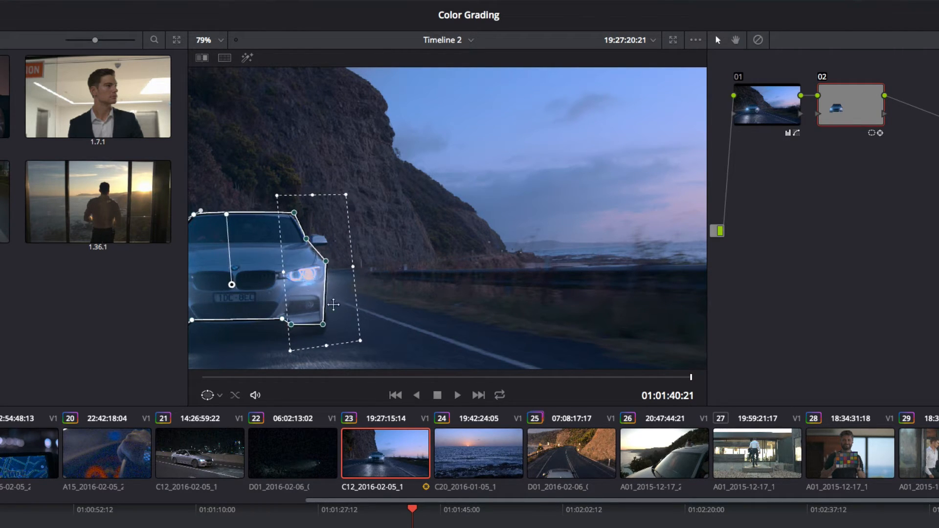
pyautogui.click(202, 378)
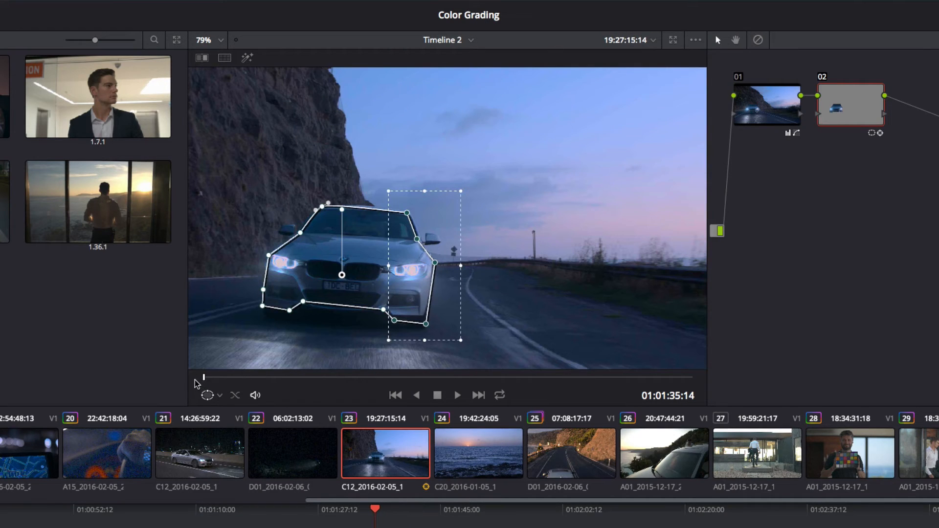
pyautogui.click(458, 395)
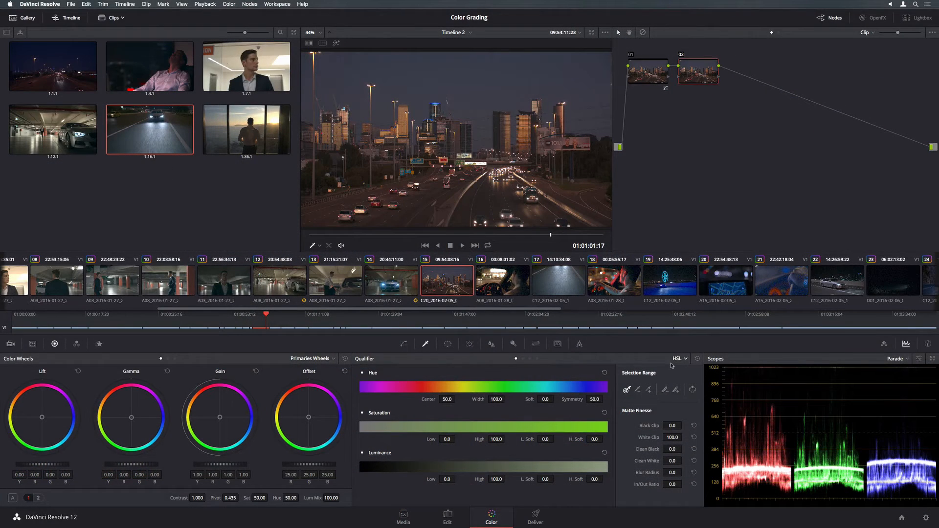
# Switch the qualifier to 3D and sample two patches of the dusk sky.
pyautogui.click(680, 359)
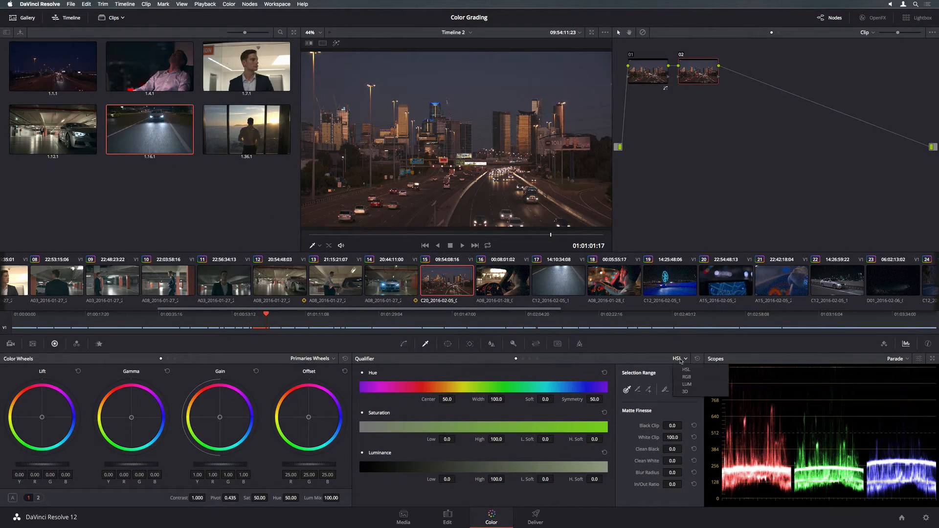
pyautogui.click(686, 392)
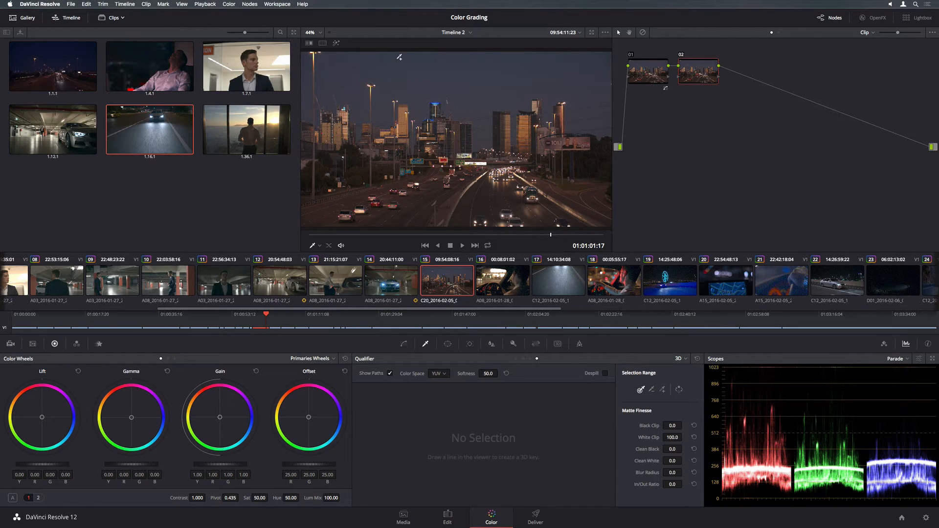
pyautogui.moveTo(399, 58); pyautogui.dragTo(550, 60)
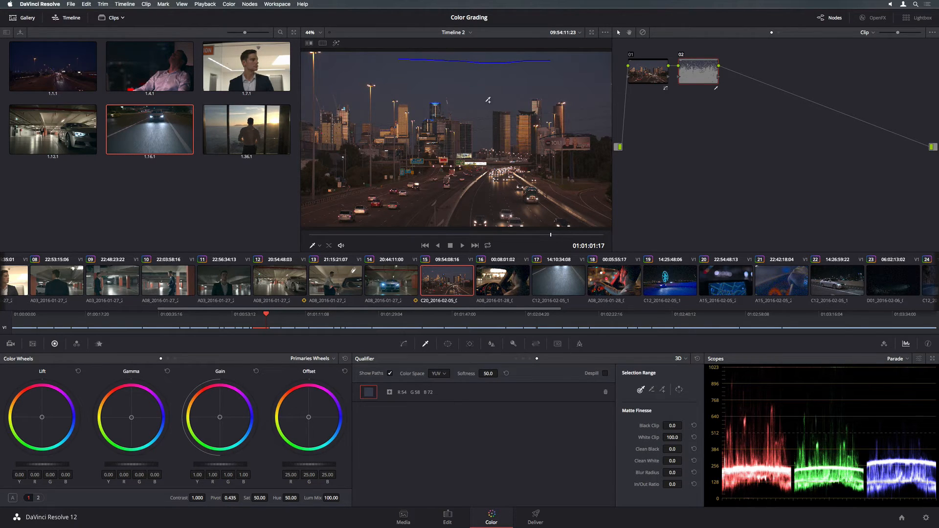
pyautogui.moveTo(484, 102); pyautogui.dragTo(561, 84)
pyautogui.click(336, 43)
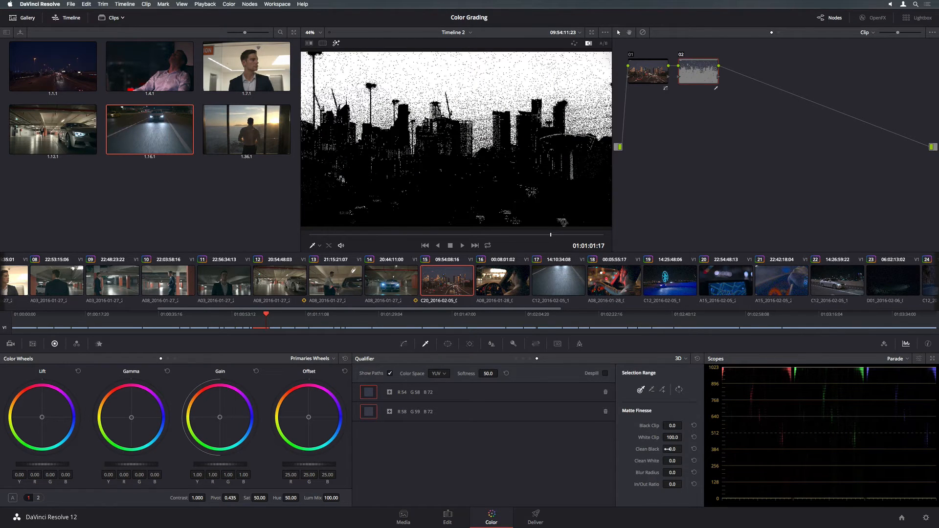
# Clean up the sky matte and push the sky's midtones toward blue.
pyautogui.moveTo(667, 449); pyautogui.dragTo(679, 475)
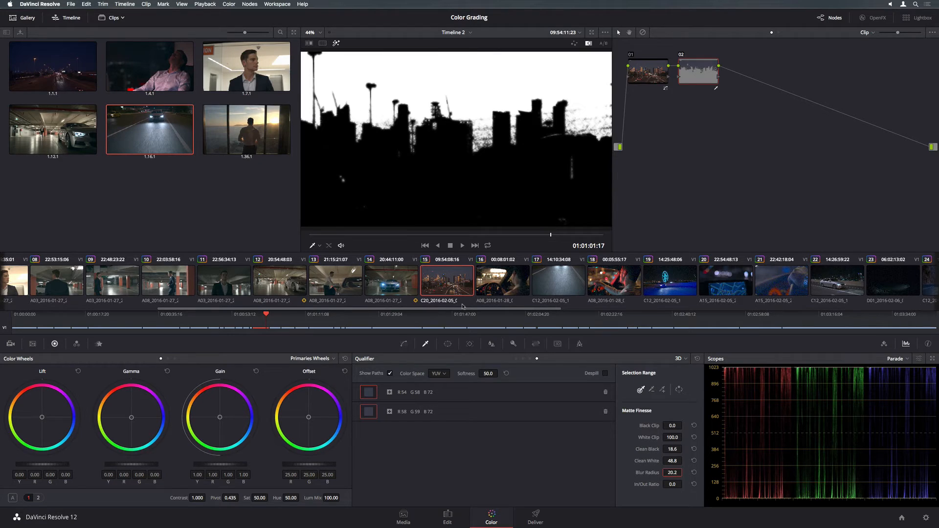
pyautogui.click(336, 44)
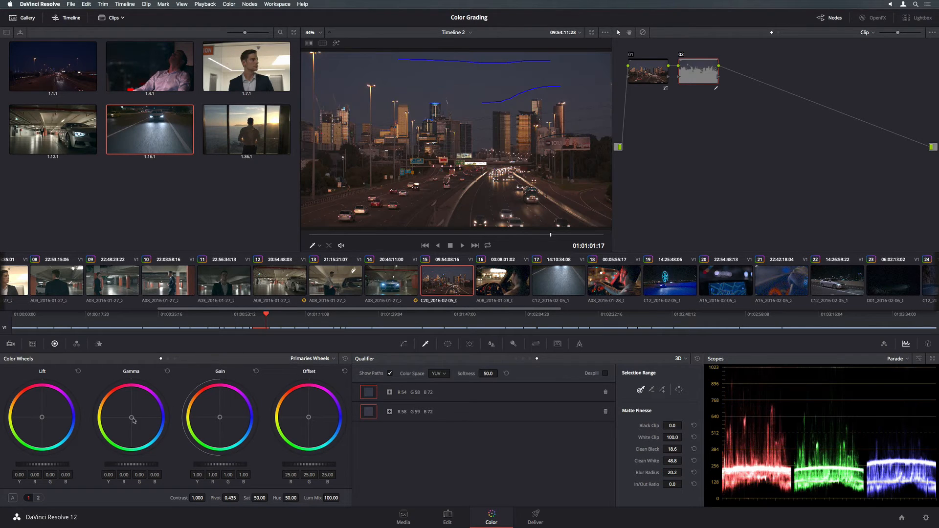
pyautogui.moveTo(134, 420); pyautogui.dragTo(146, 425)
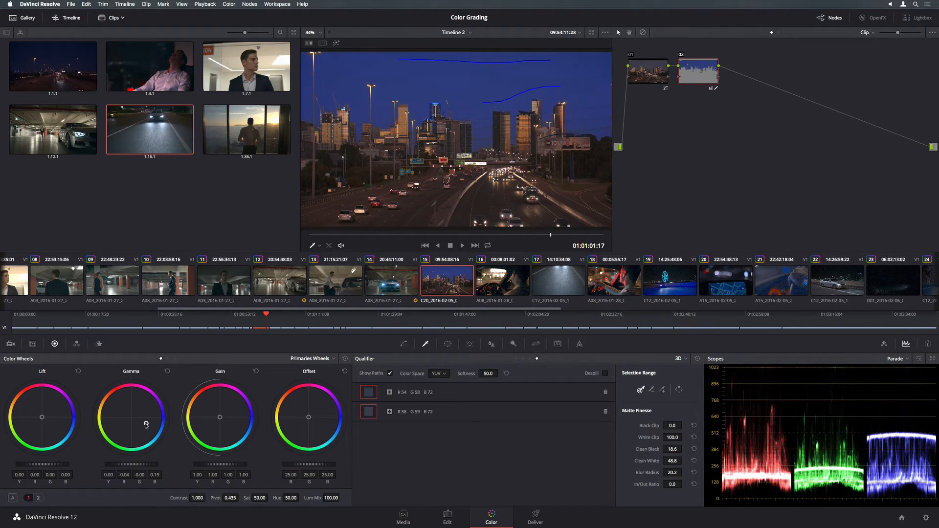
pyautogui.doubleClick(146, 424)
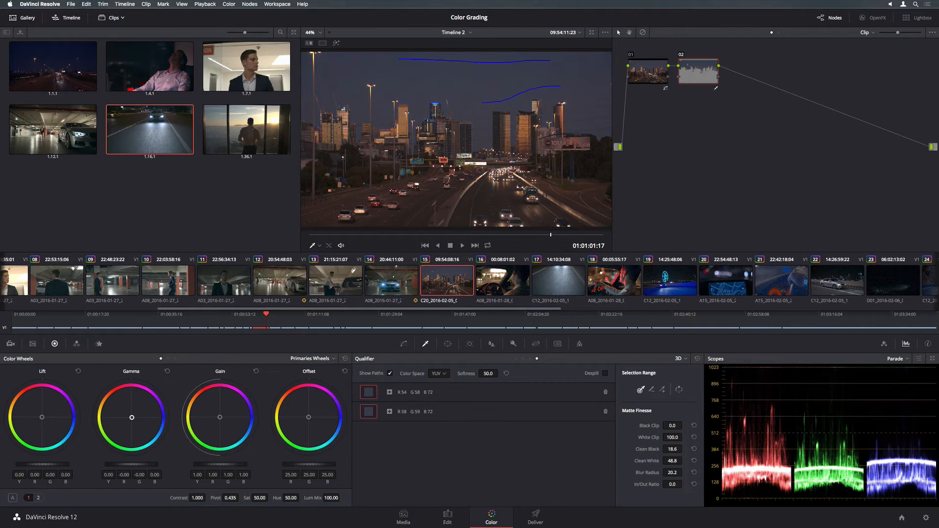
pyautogui.press('super+z')
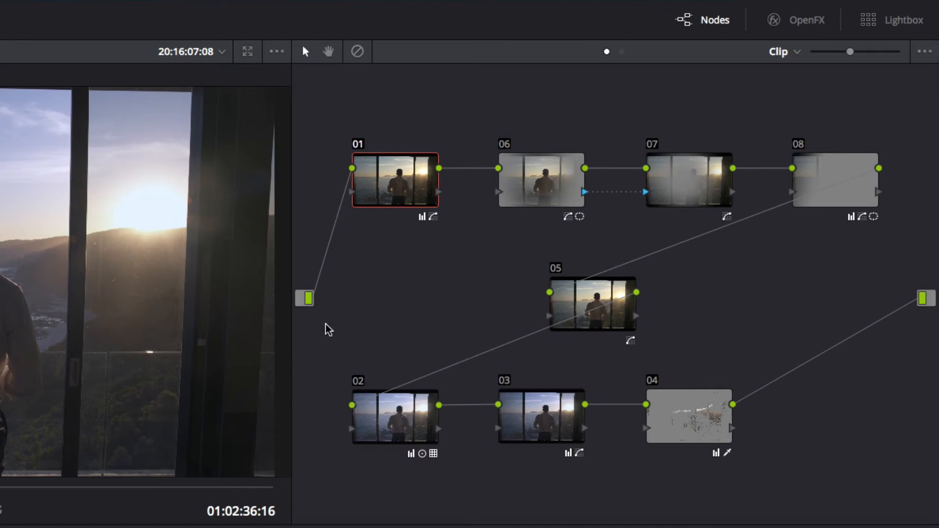
# Move node 06's circular window over the man and brighten inside it with a Custom curve.
pyautogui.click(525, 188)
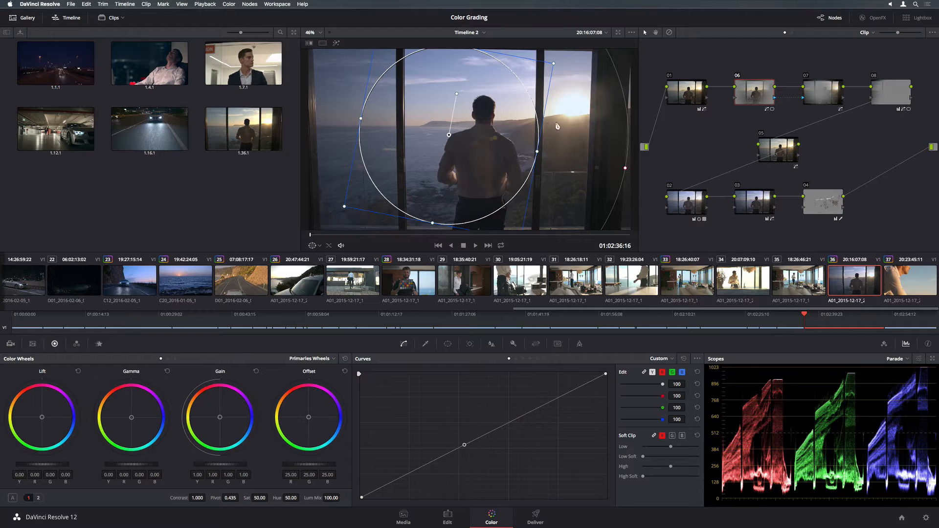
pyautogui.moveTo(449, 135); pyautogui.dragTo(455, 147)
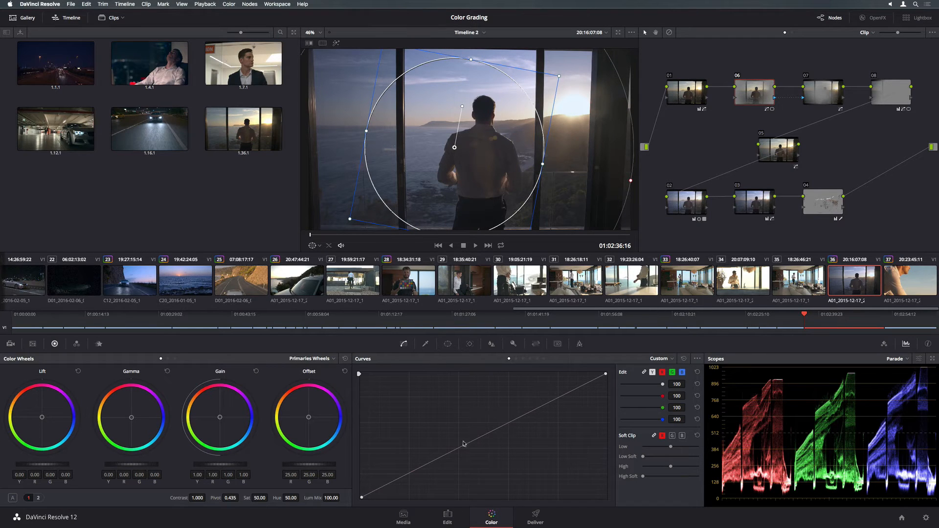
pyautogui.moveTo(464, 445); pyautogui.dragTo(464, 436)
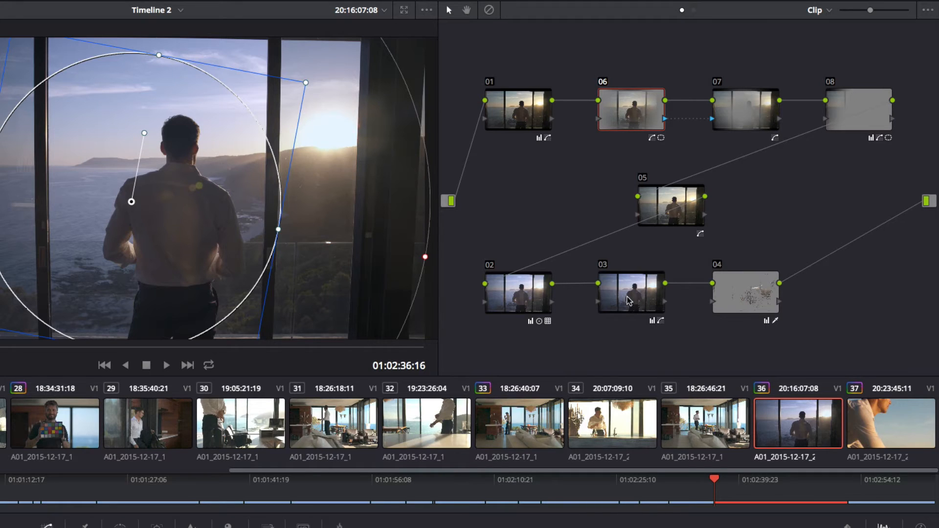
# Swap nodes 03 and 02, then move node 05 after node 04.
pyautogui.moveTo(629, 301); pyautogui.dragTo(525, 298)
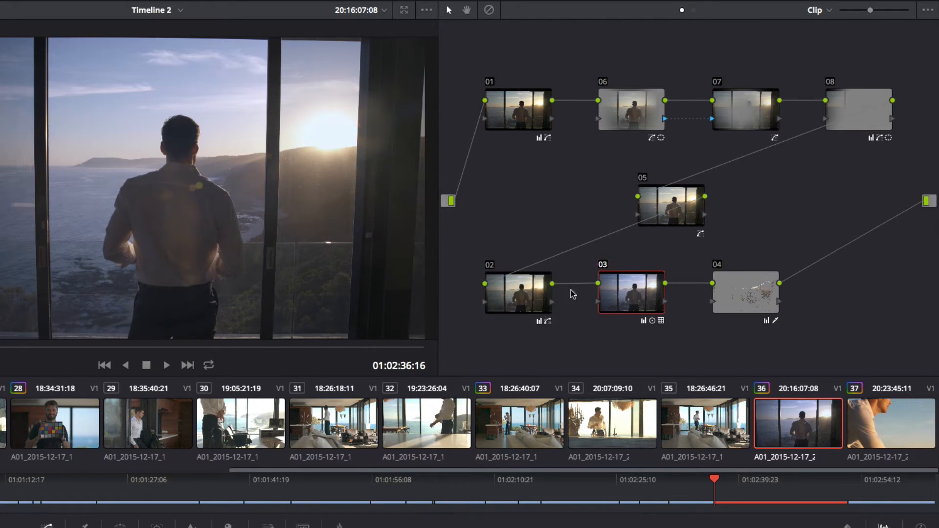
pyautogui.click(665, 205)
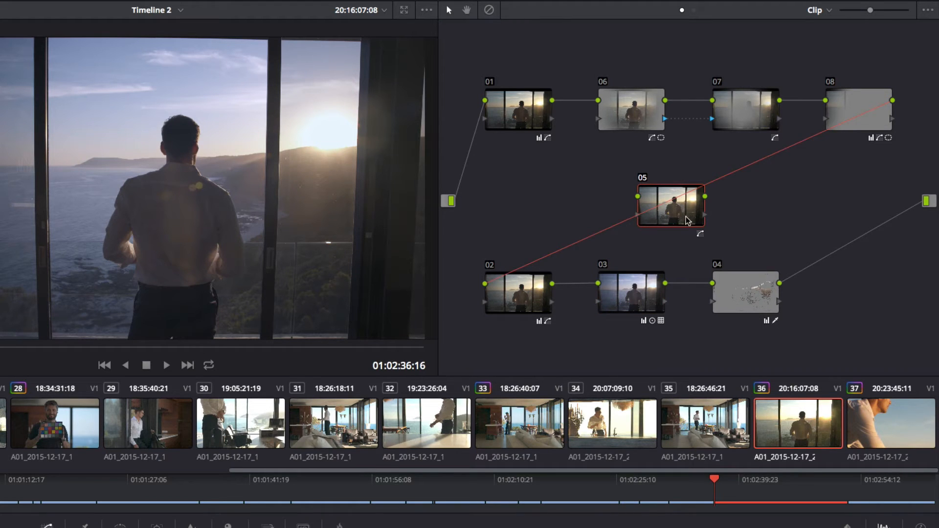
pyautogui.moveTo(689, 221); pyautogui.dragTo(854, 298)
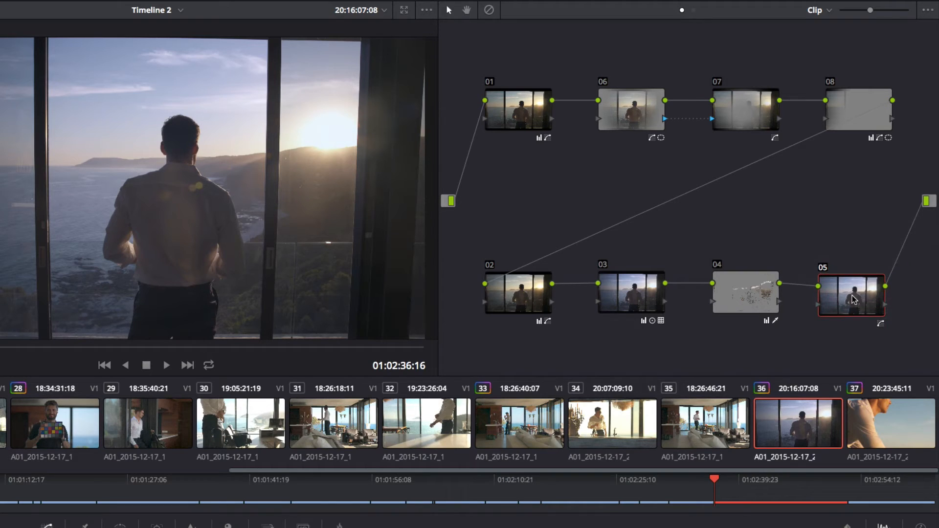
# Combine nodes 01, 06, 07 and 08 into a compound node, then decompose it again.
pyautogui.moveTo(526, 73); pyautogui.dragTo(851, 103)
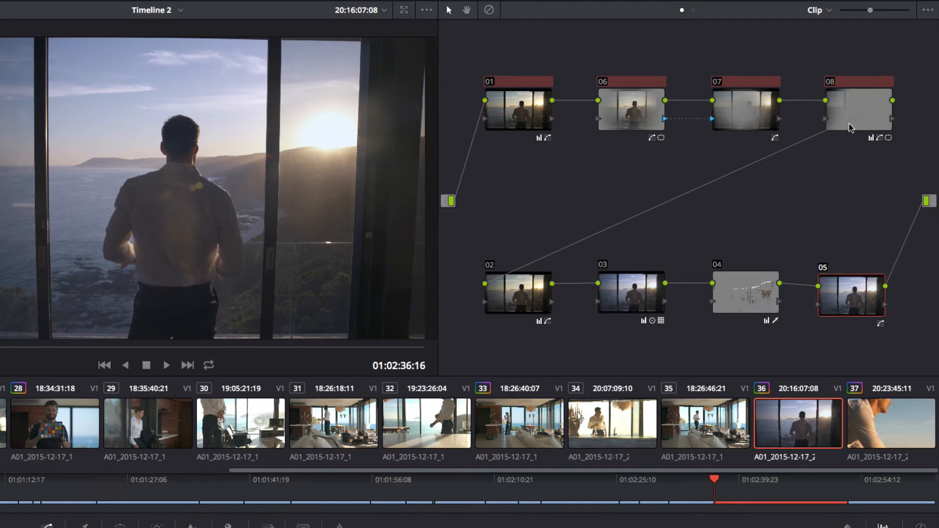
pyautogui.rightClick(735, 102)
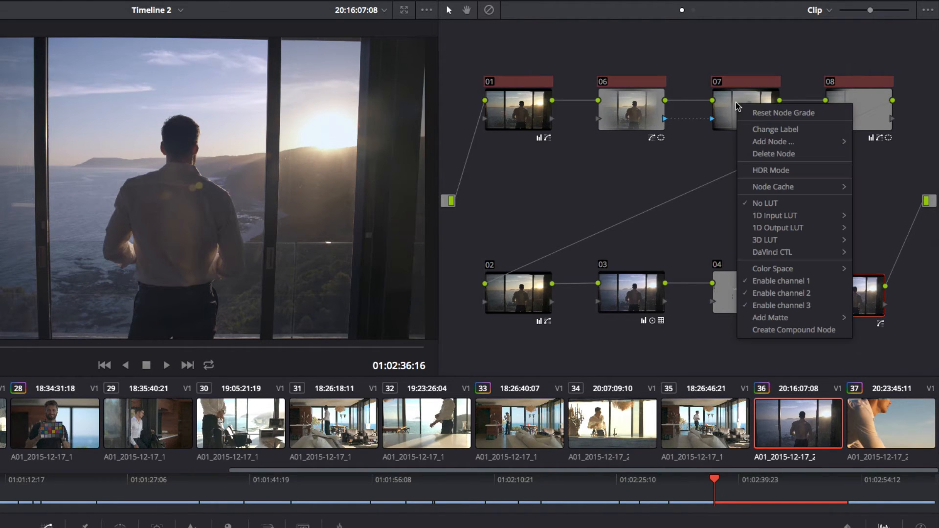
pyautogui.click(760, 329)
pyautogui.moveTo(735, 108); pyautogui.dragTo(711, 108)
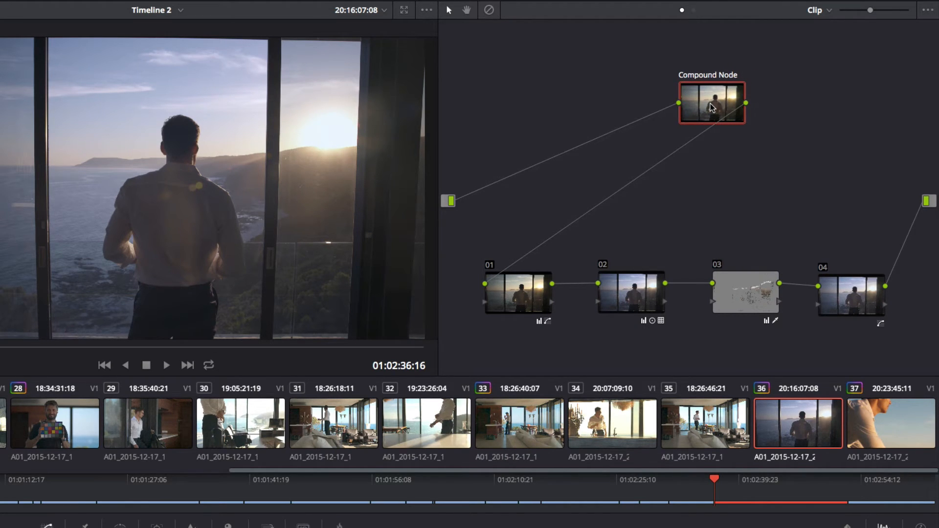
pyautogui.rightClick(711, 104)
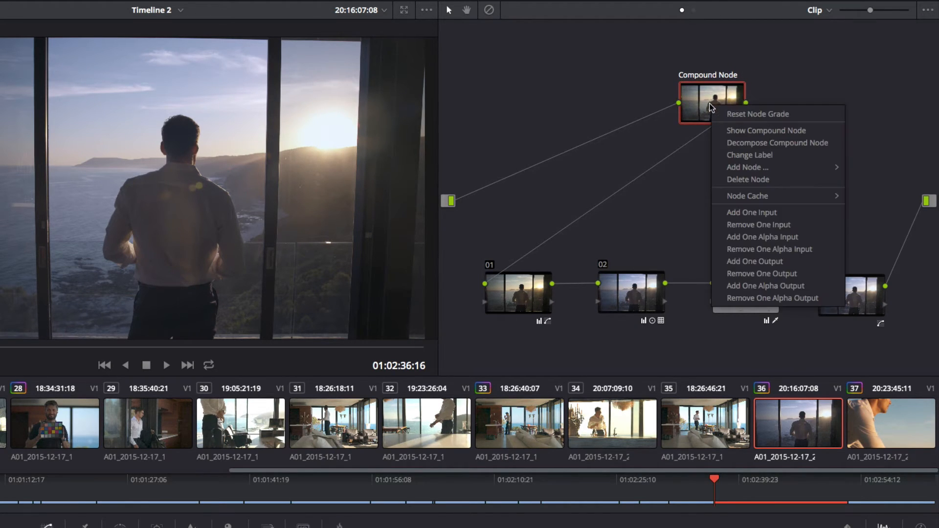
pyautogui.click(721, 146)
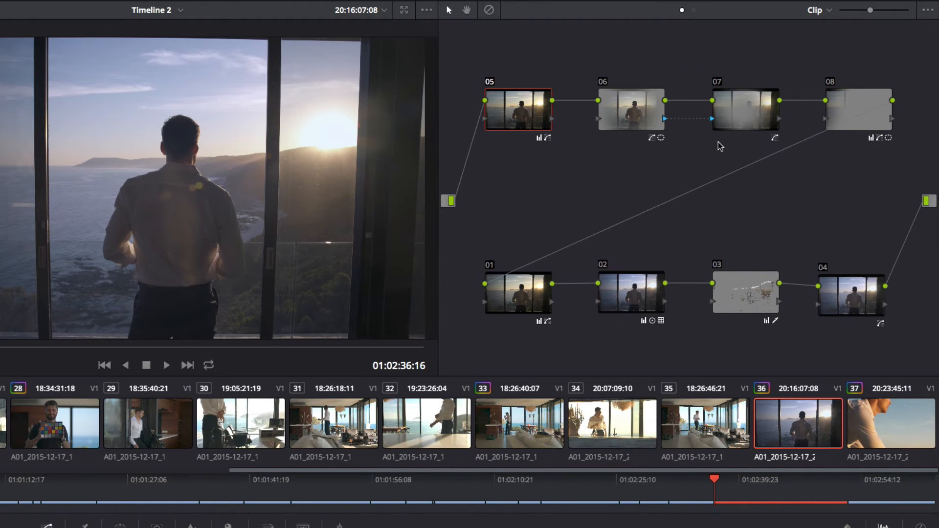
# Delete lower-chain nodes 01 and 02 and set node 03 to HDR Mode.
pyautogui.moveTo(529, 241); pyautogui.dragTo(632, 245)
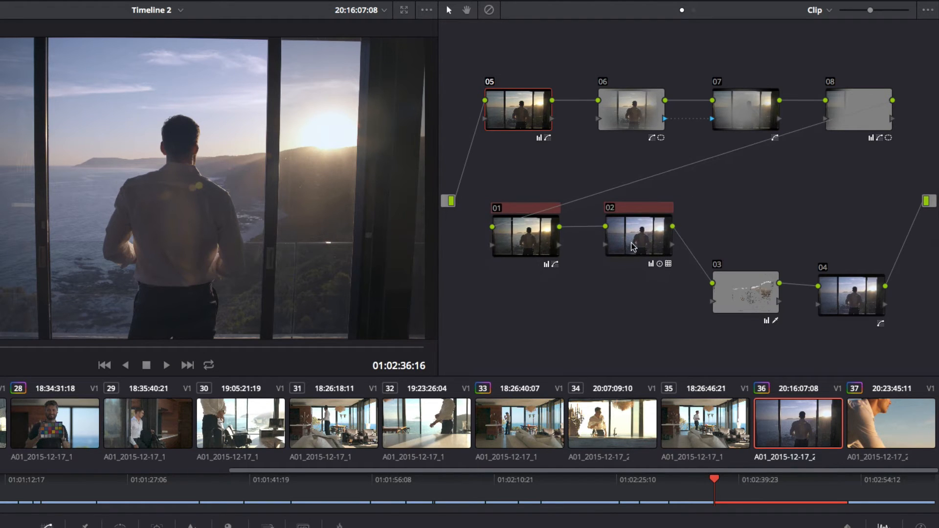
pyautogui.press('Delete')
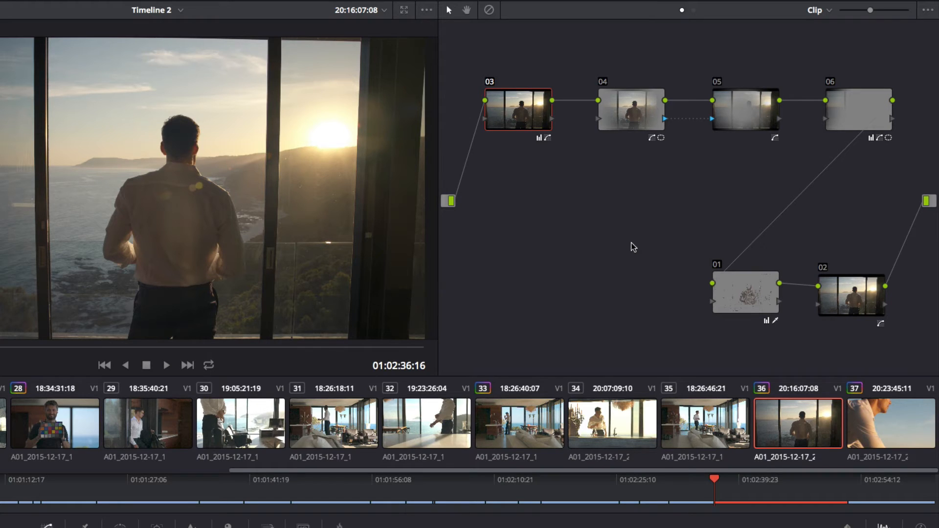
pyautogui.rightClick(515, 117)
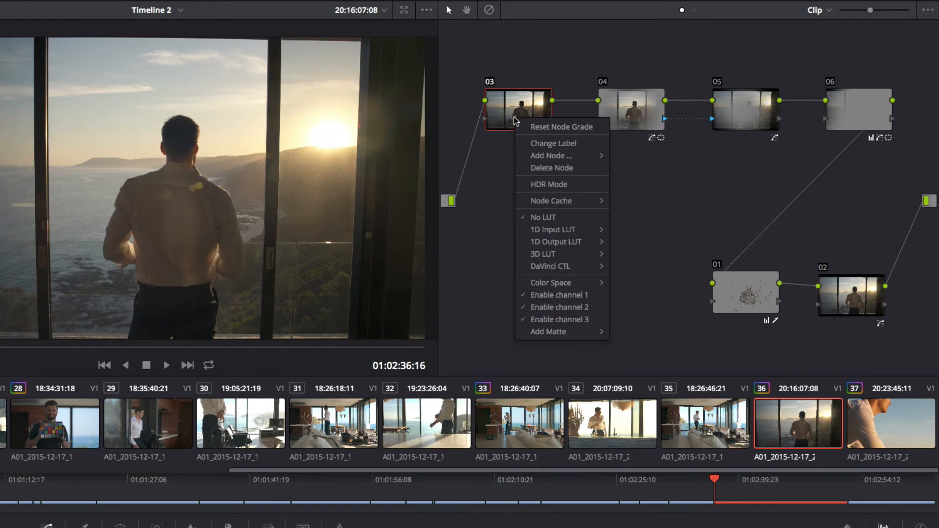
pyautogui.click(539, 186)
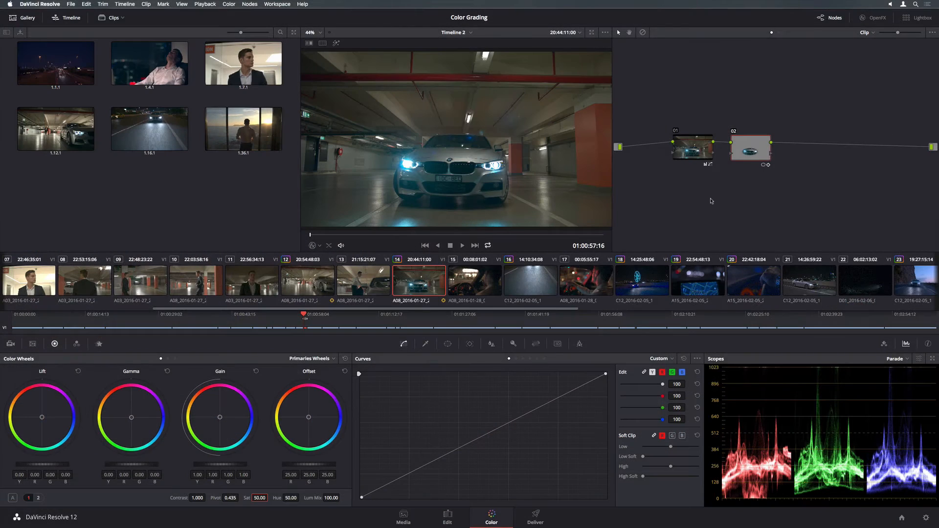
# Apply ResolveFX Glow to node 02 with brightness 0.807 and a blue colourise tint, then play back.
pyautogui.click(867, 21)
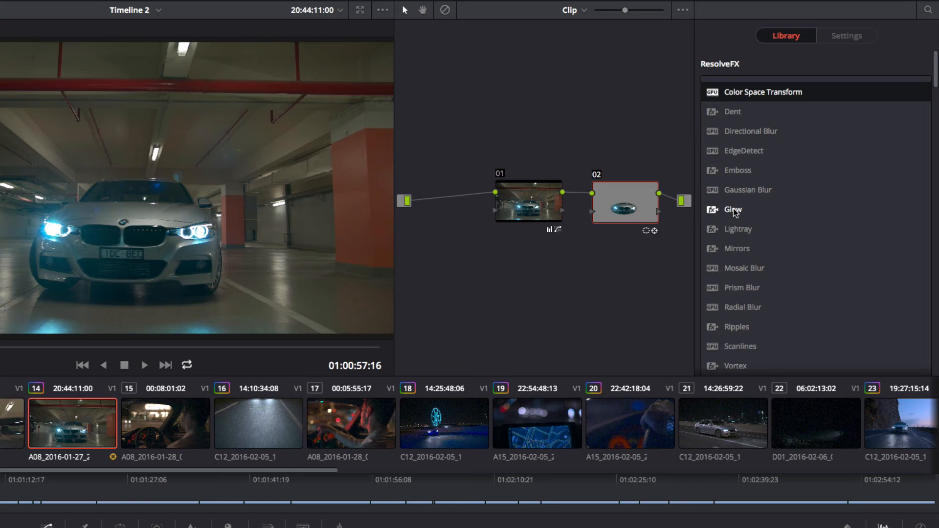
pyautogui.moveTo(734, 212); pyautogui.dragTo(627, 203)
pyautogui.moveTo(841, 187); pyautogui.dragTo(857, 187)
pyautogui.click(823, 207)
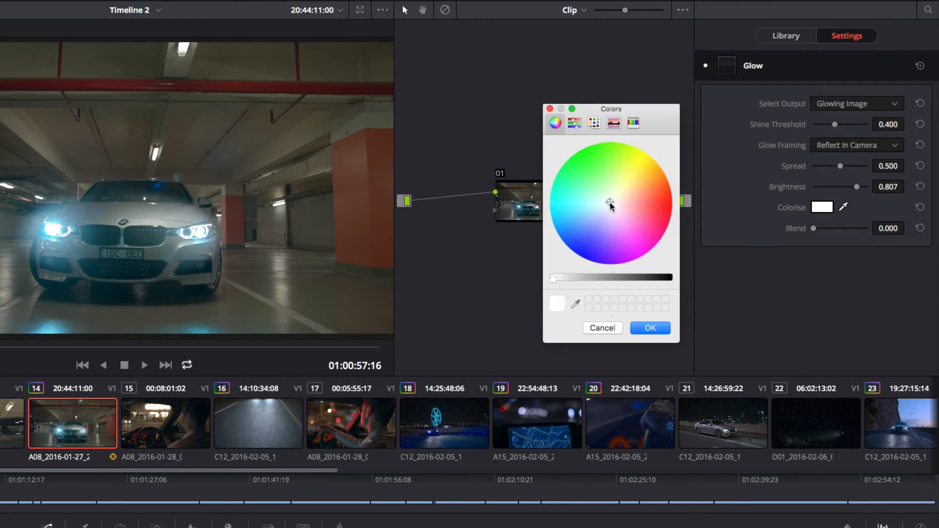
pyautogui.click(581, 243)
pyautogui.click(650, 327)
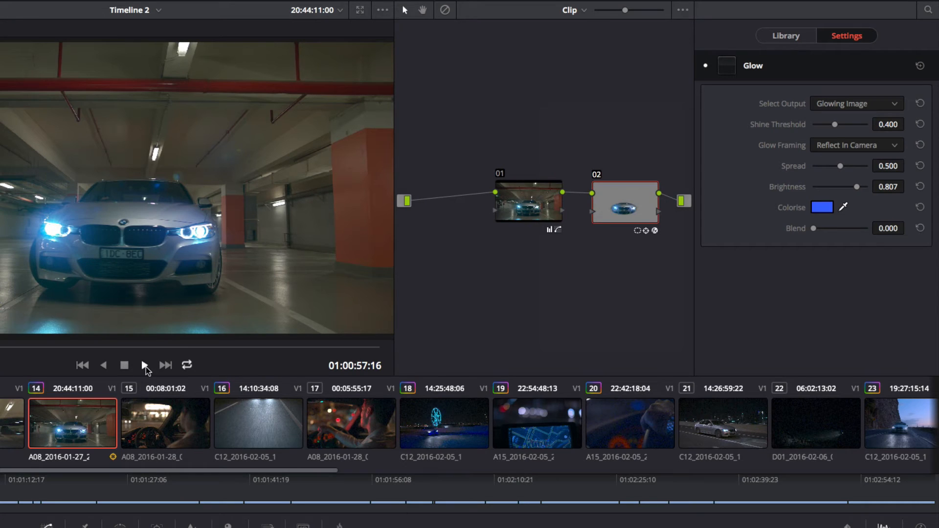
pyautogui.click(145, 366)
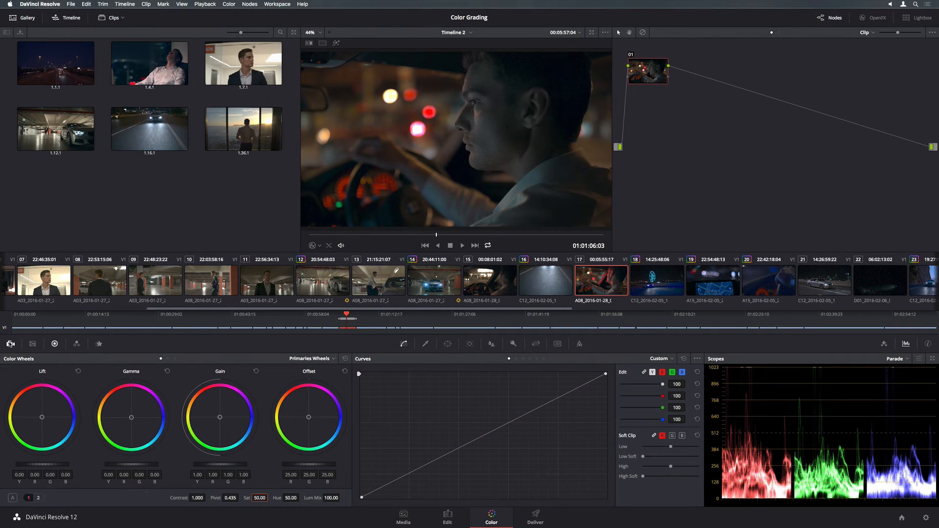
# Decode the raw clip per-clip with ISO 400, exposure 0.64 and shadows -9.40.
pyautogui.click(11, 344)
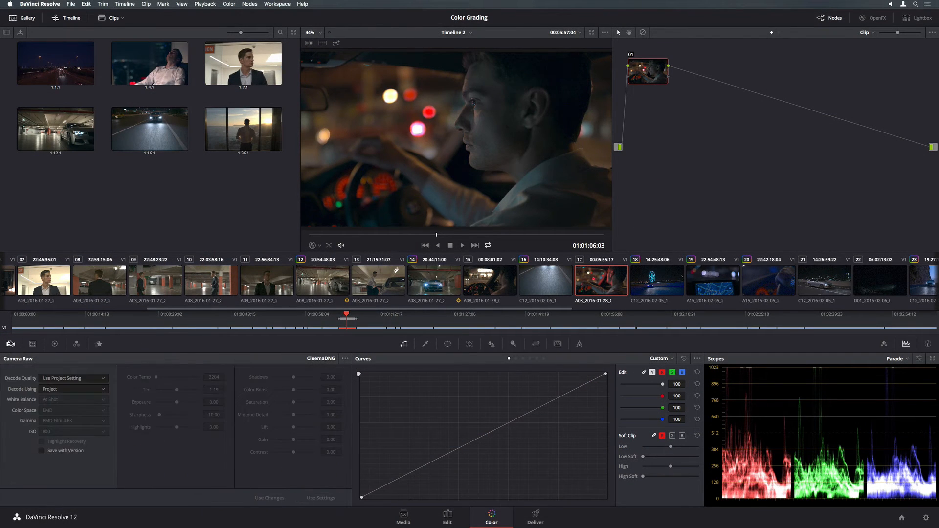
pyautogui.click(96, 390)
pyautogui.click(90, 425)
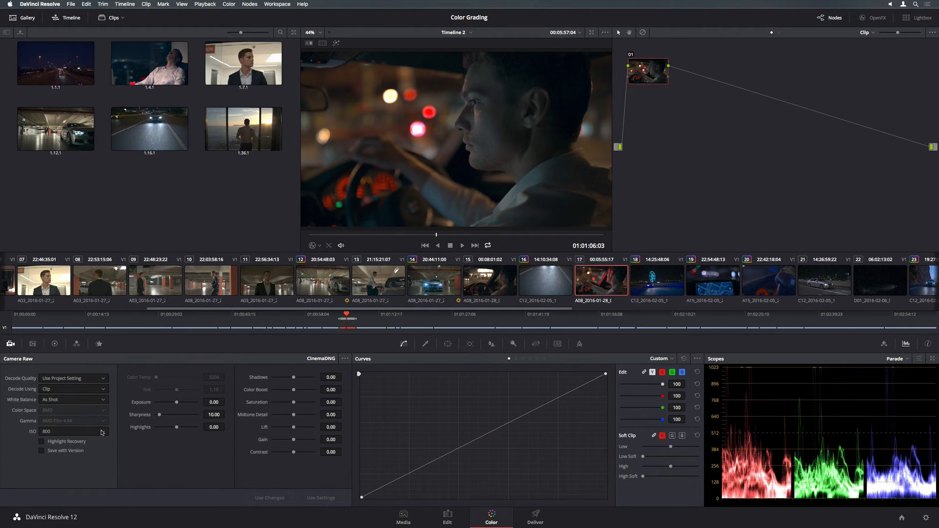
pyautogui.click(103, 433)
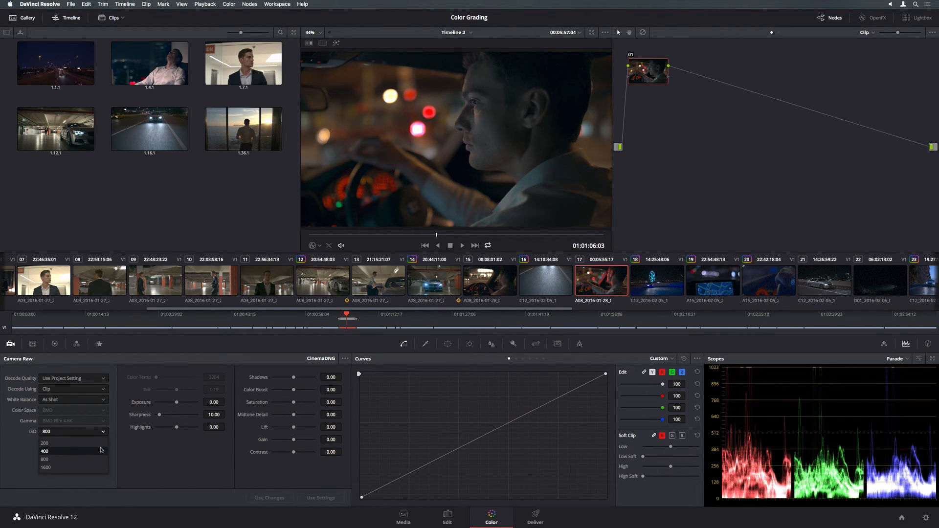
pyautogui.click(104, 451)
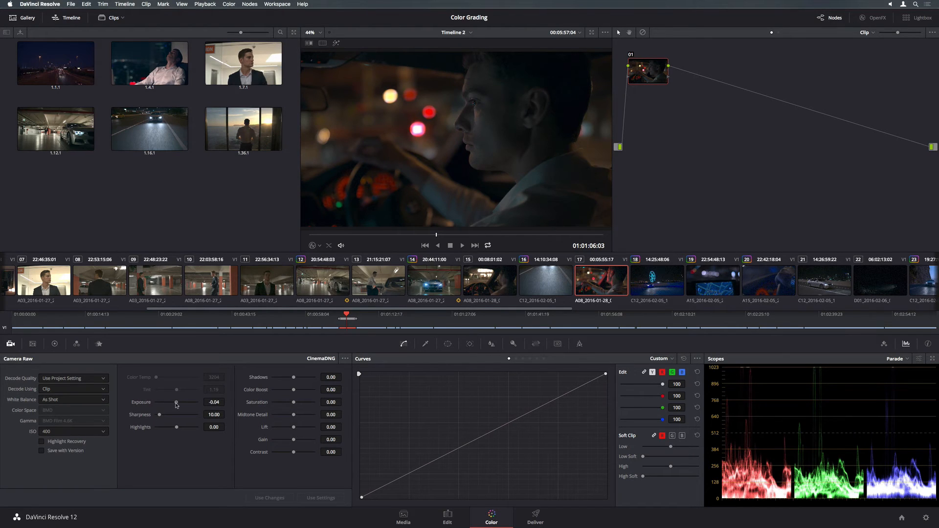
pyautogui.moveTo(176, 404); pyautogui.dragTo(177, 405)
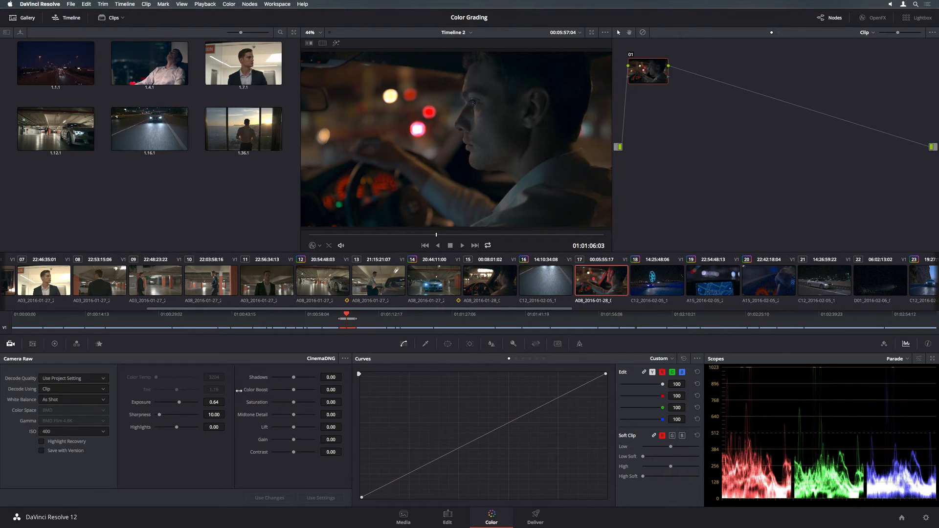
pyautogui.moveTo(294, 380); pyautogui.dragTo(292, 380)
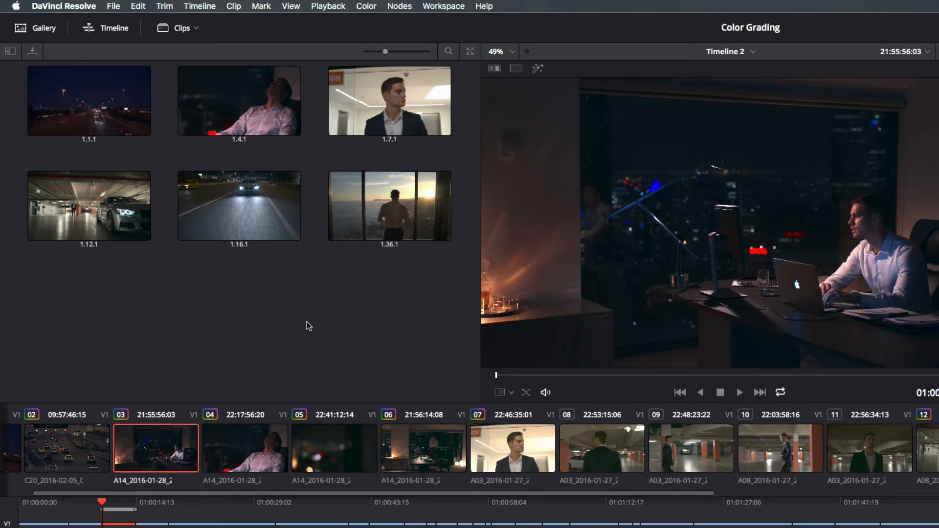
# Grab still 1.3.1, then split-screen stills 1.1.1 and 1.16.1 against clip 06.
pyautogui.rightClick(698, 219)
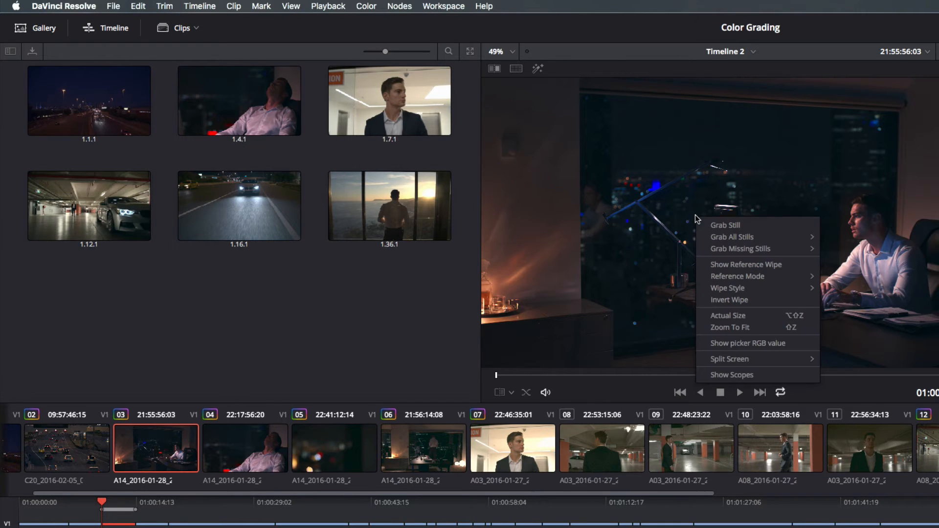
pyautogui.click(725, 225)
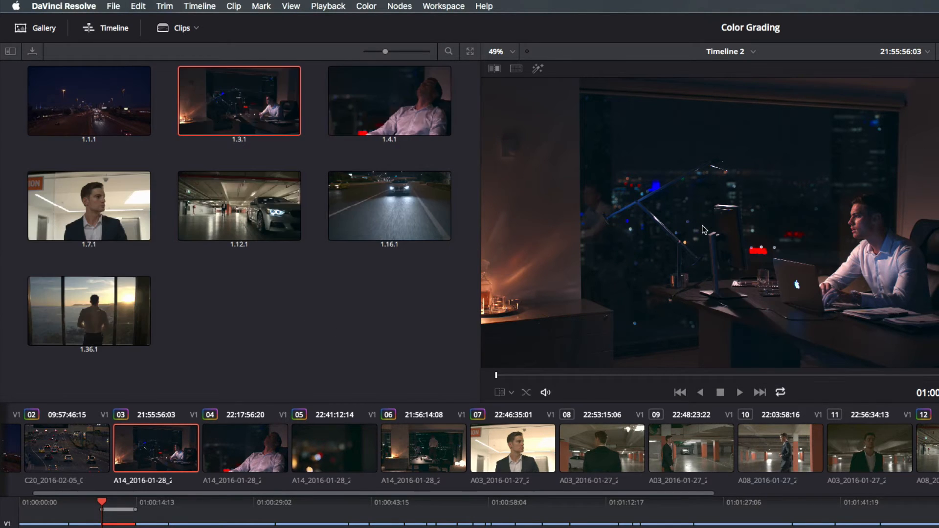
pyautogui.click(437, 435)
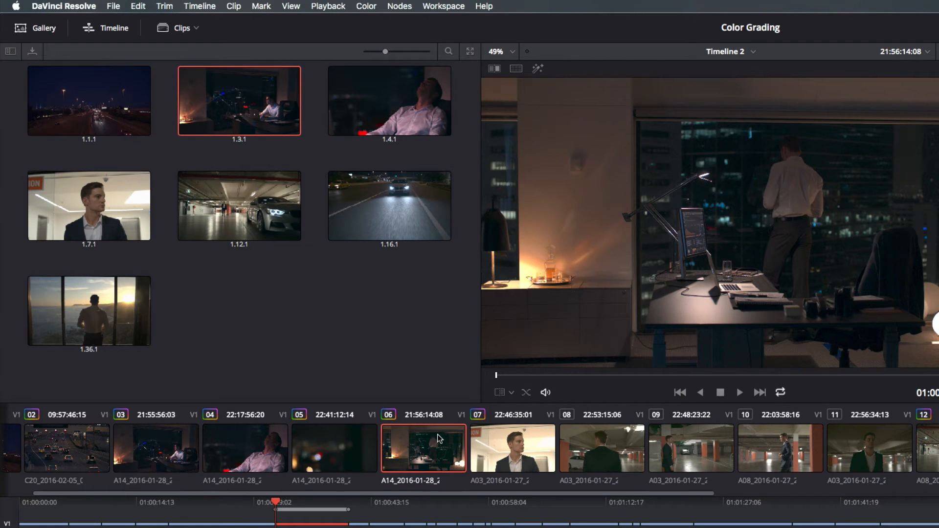
pyautogui.click(516, 69)
pyautogui.keyDown('super'); pyautogui.click(119, 113); pyautogui.keyUp('super')
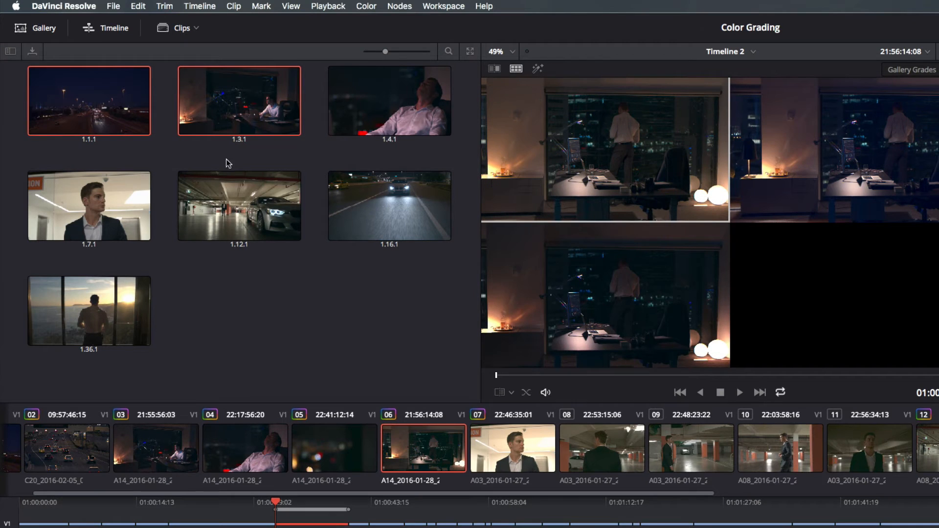
pyautogui.keyDown('super'); pyautogui.click(369, 192); pyautogui.keyUp('super')
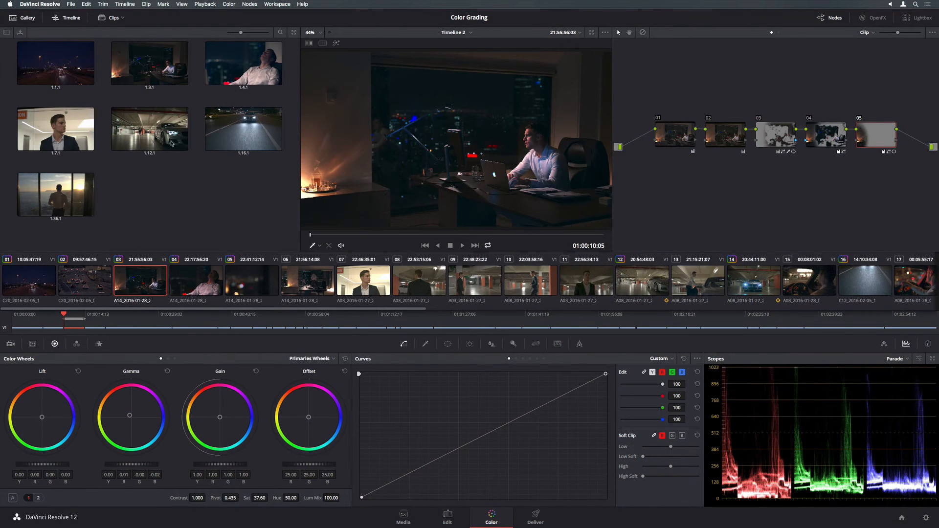
# Create Smart Filter 1 with the rule Shot & Scene Keyword contains 'house'.
pyautogui.click(124, 19)
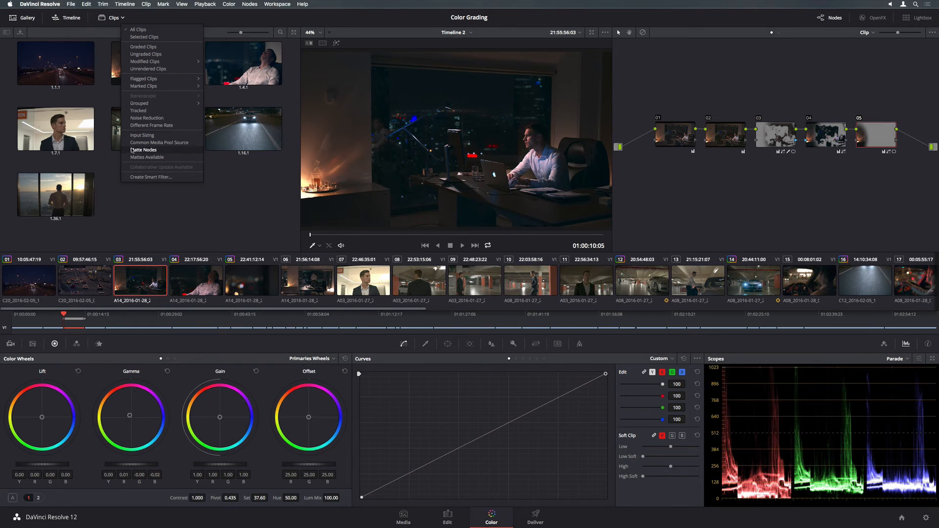
pyautogui.click(132, 177)
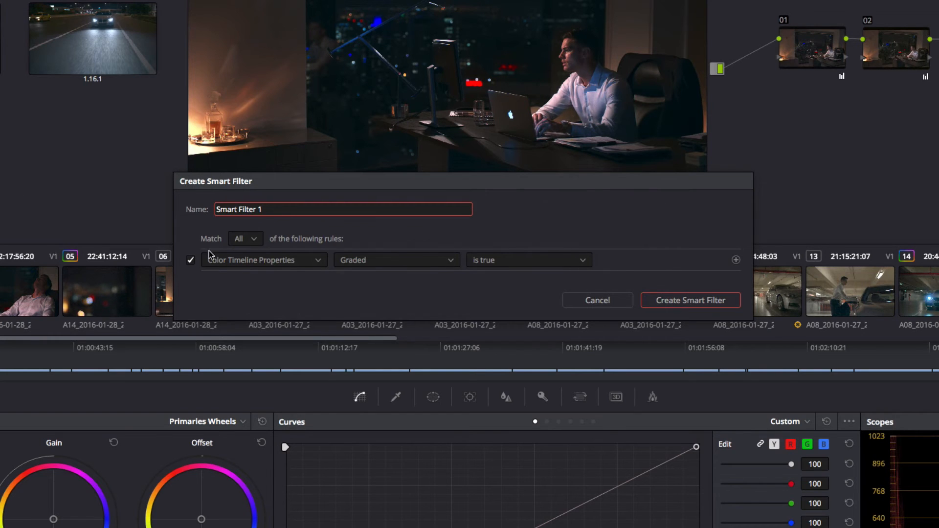
pyautogui.click(378, 263)
pyautogui.click(307, 318)
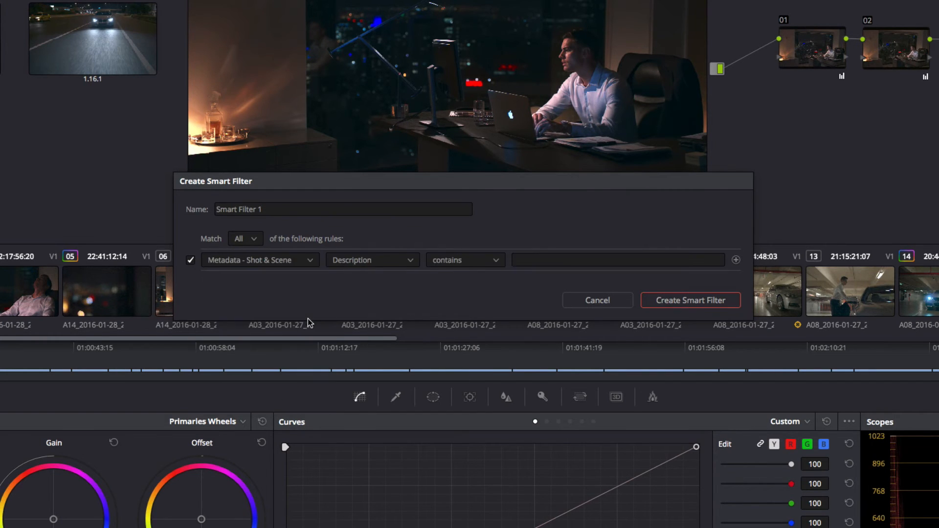
pyautogui.click(410, 260)
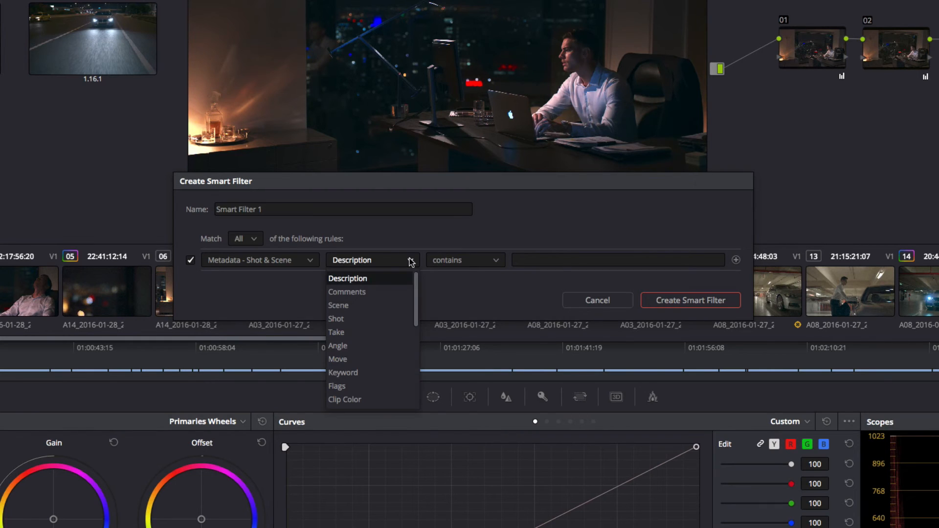
pyautogui.click(389, 375)
pyautogui.click(523, 260)
pyautogui.write('house')
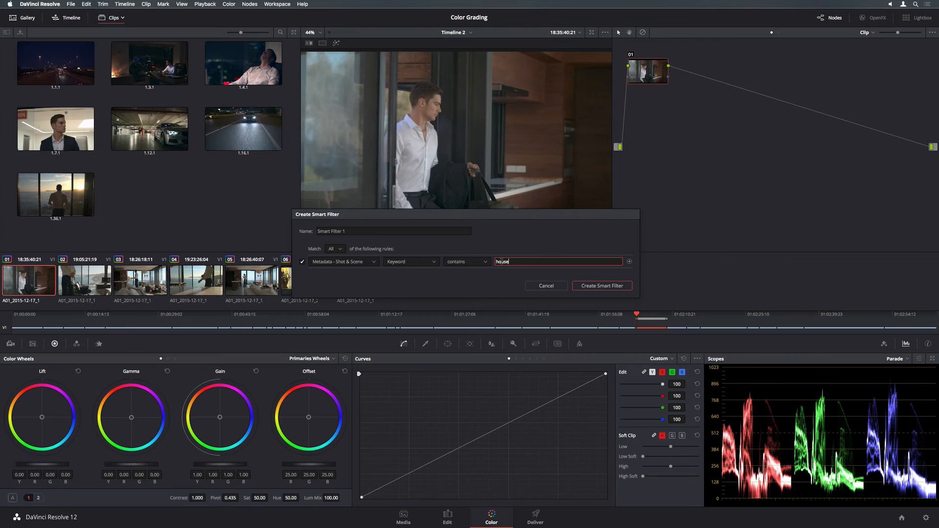
pyautogui.press('Return')
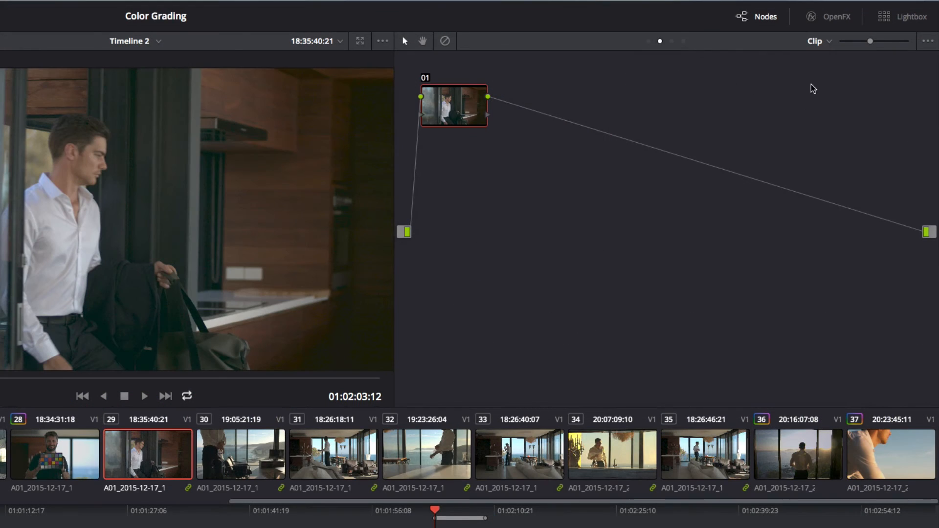
# In the Group Post-Clip grade, enlarge the oval window and lift shadows to 23.50, checking clips 31, 32 and 34.
pyautogui.click(865, 32)
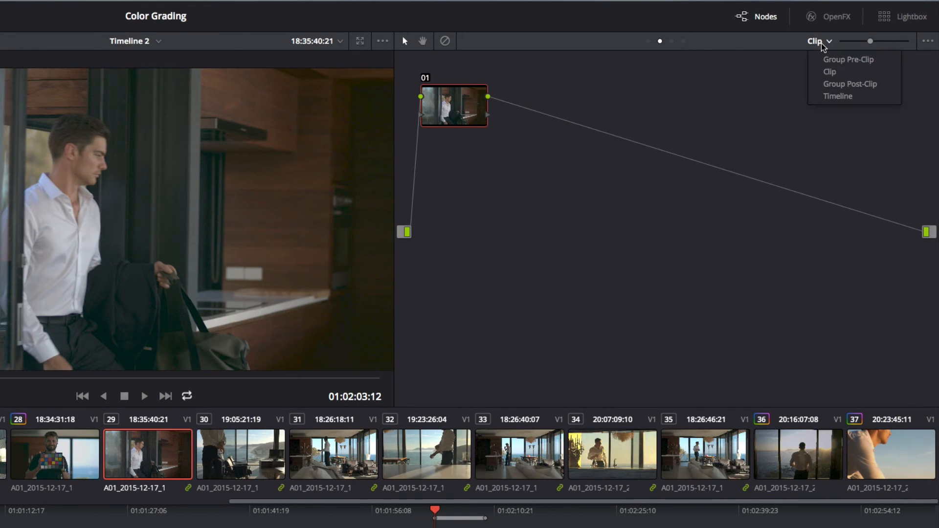
pyautogui.click(832, 85)
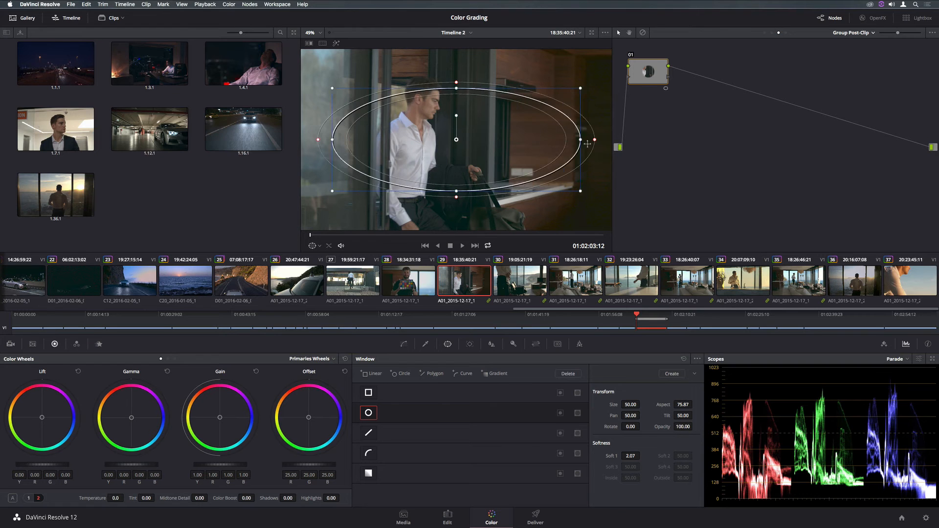
pyautogui.moveTo(458, 194); pyautogui.dragTo(459, 232)
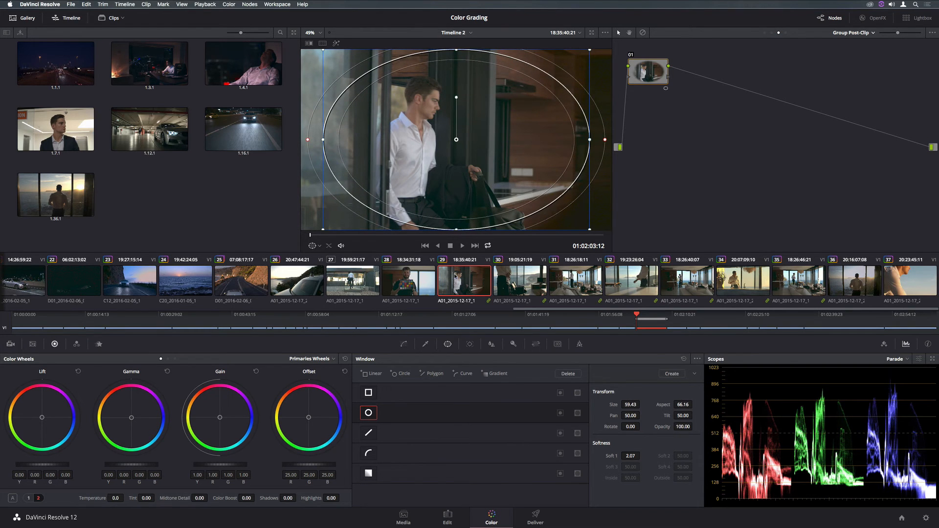
pyautogui.moveTo(287, 498); pyautogui.dragTo(287, 498)
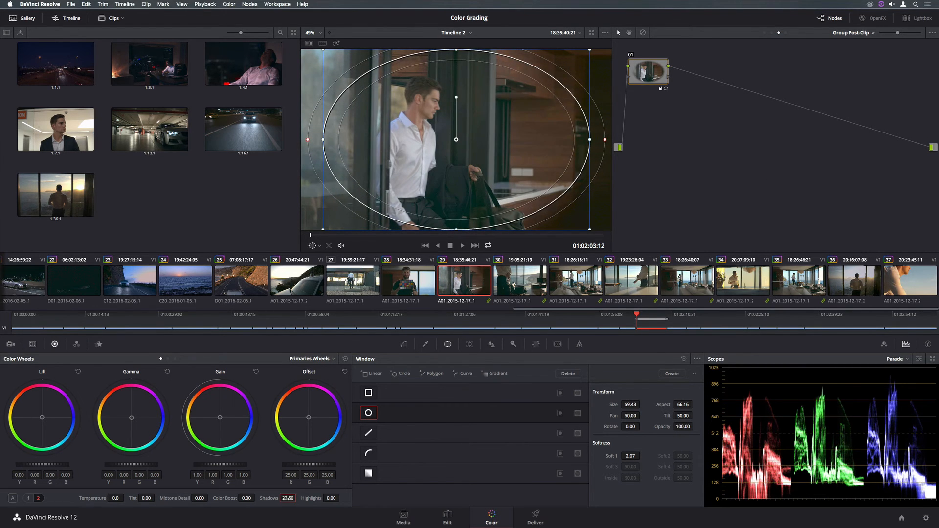
pyautogui.click(572, 282)
pyautogui.click(631, 283)
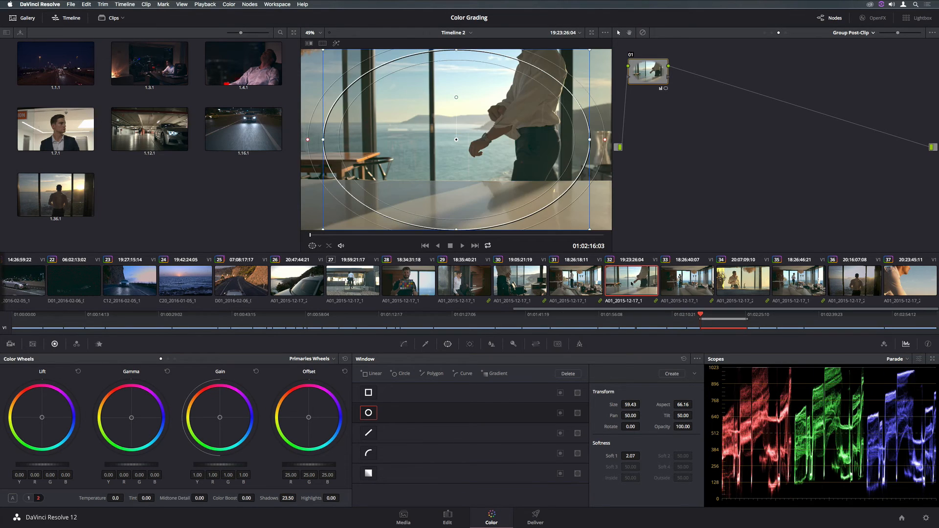
pyautogui.click(740, 288)
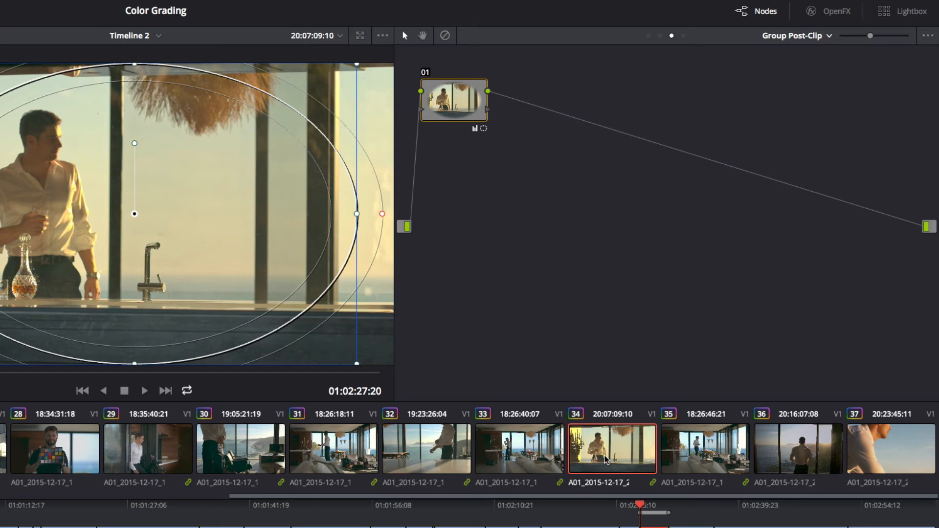
# Return to the clip-level grade and nudge clip 34's gamma balance slightly.
pyautogui.click(784, 39)
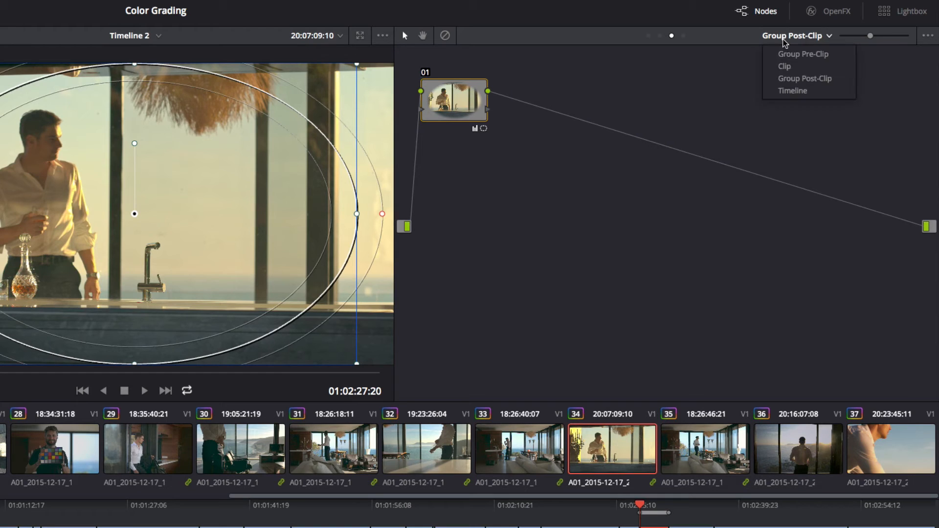
pyautogui.click(785, 67)
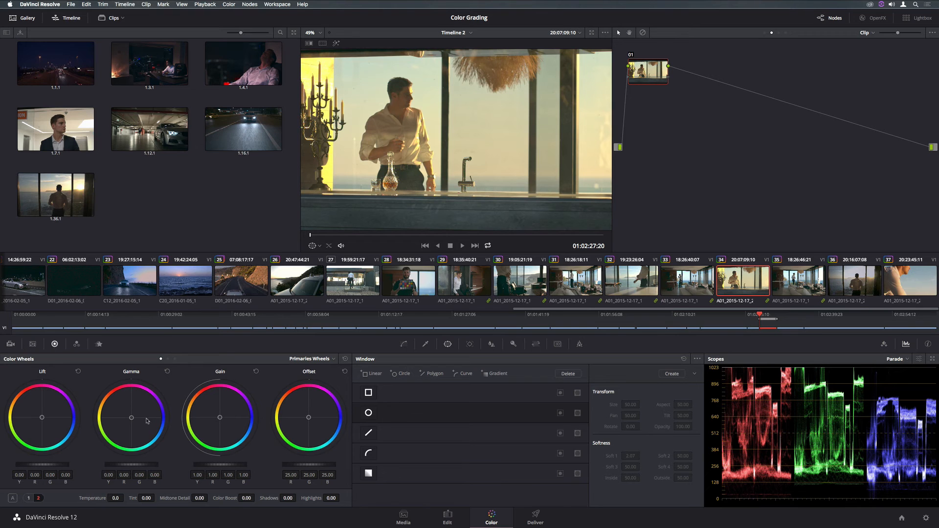
pyautogui.moveTo(131, 417); pyautogui.dragTo(135, 419)
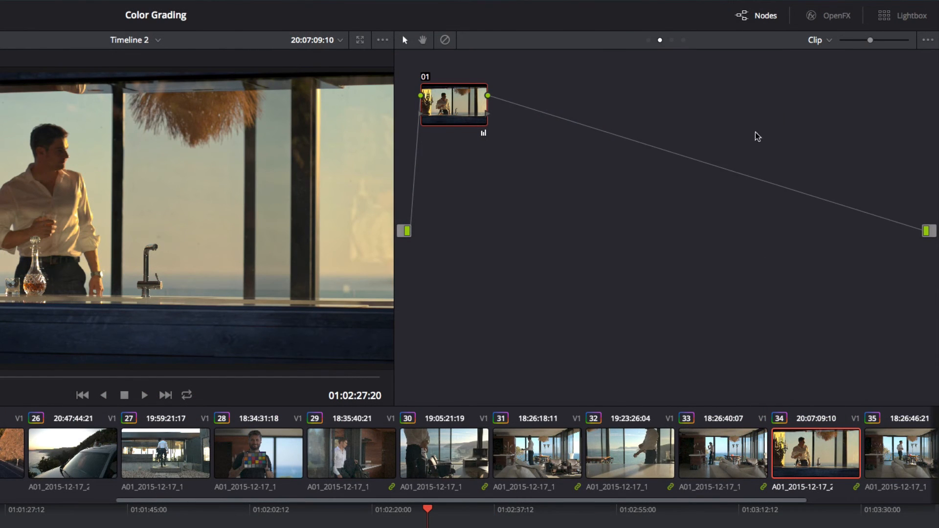
# Filter the Lightbox to the four ungraded clips, then run an action from still 1.16.1's menu.
pyautogui.click(879, 17)
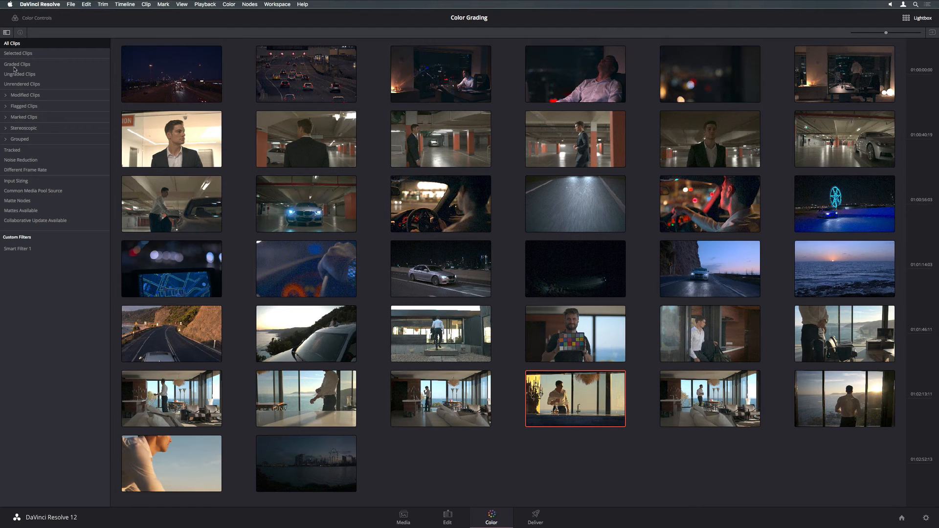
pyautogui.click(11, 74)
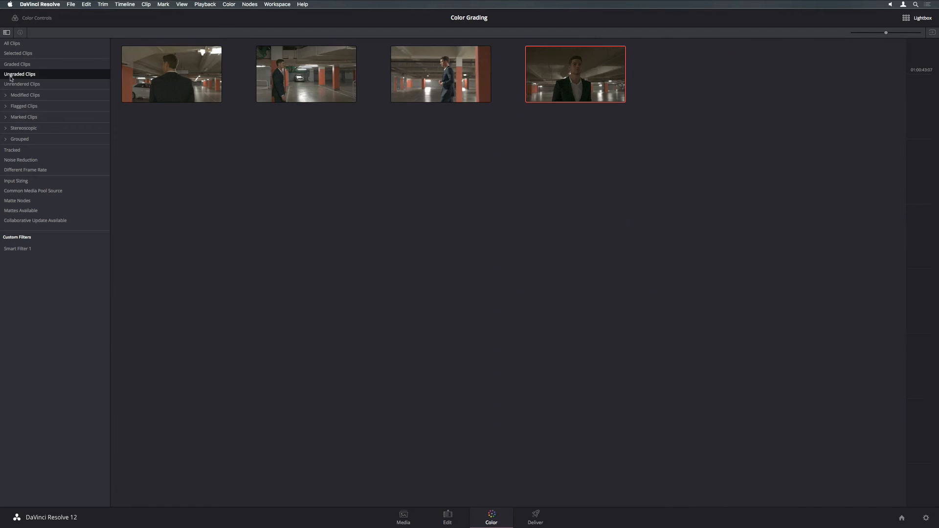
pyautogui.click(908, 19)
pyautogui.rightClick(150, 125)
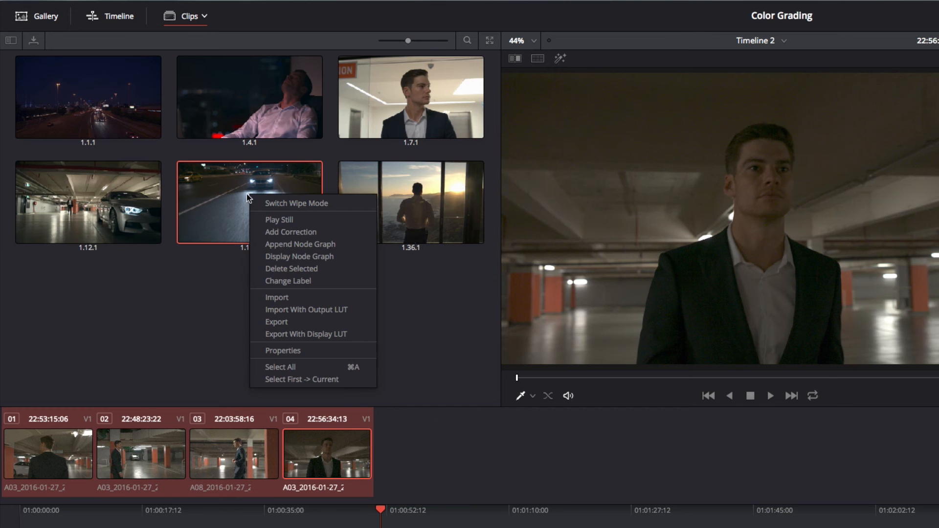
pyautogui.click(160, 148)
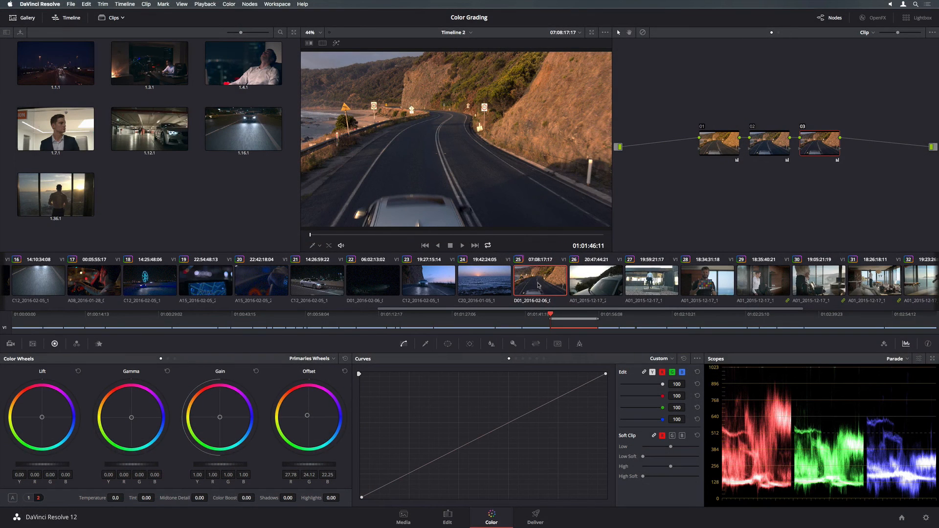
pyautogui.rightClick(537, 286)
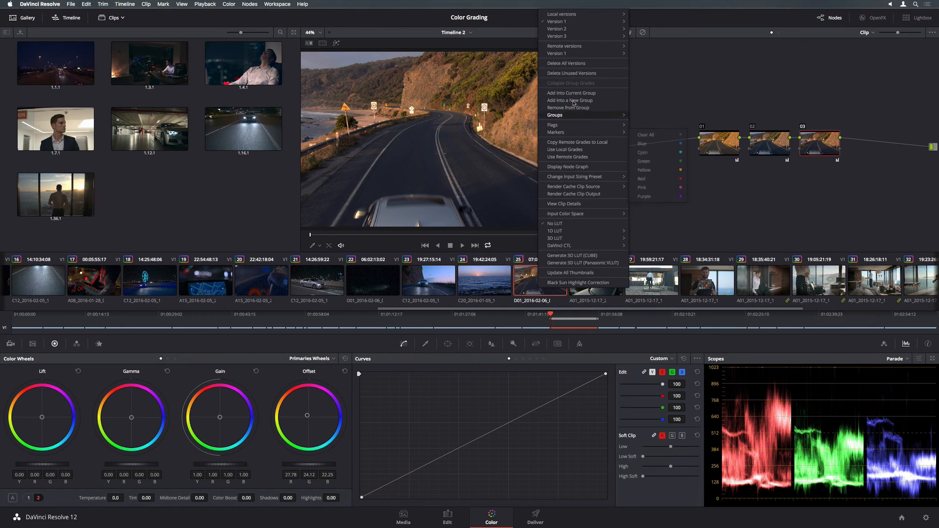
pyautogui.moveTo(566, 32)
pyautogui.click(639, 32)
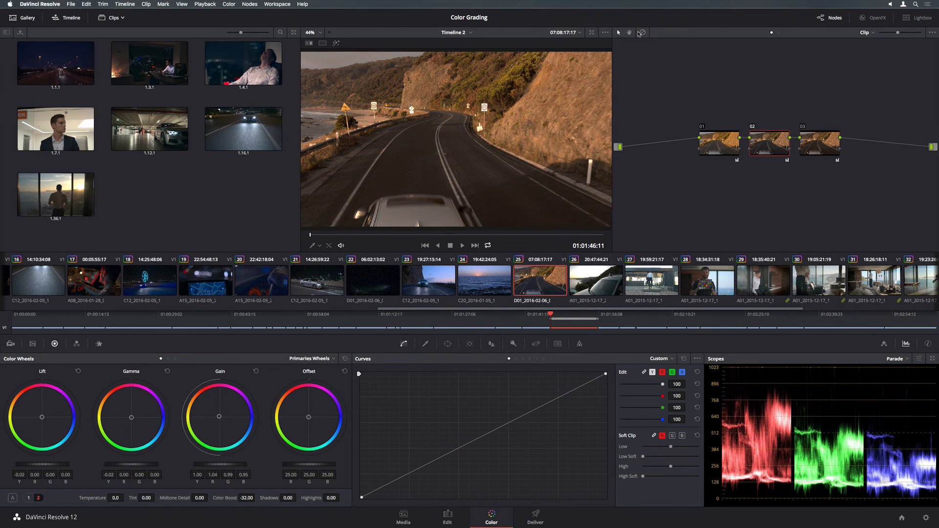
pyautogui.rightClick(540, 276)
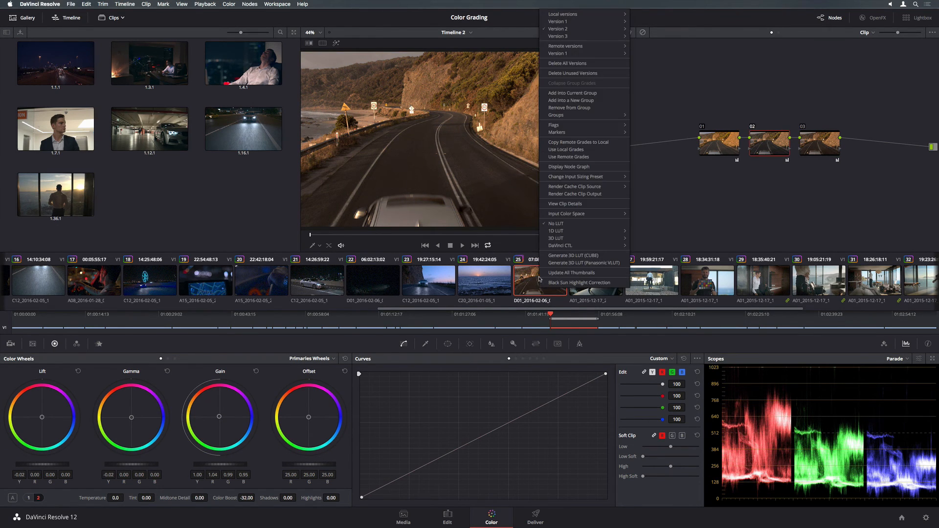
pyautogui.moveTo(610, 36)
pyautogui.click(650, 39)
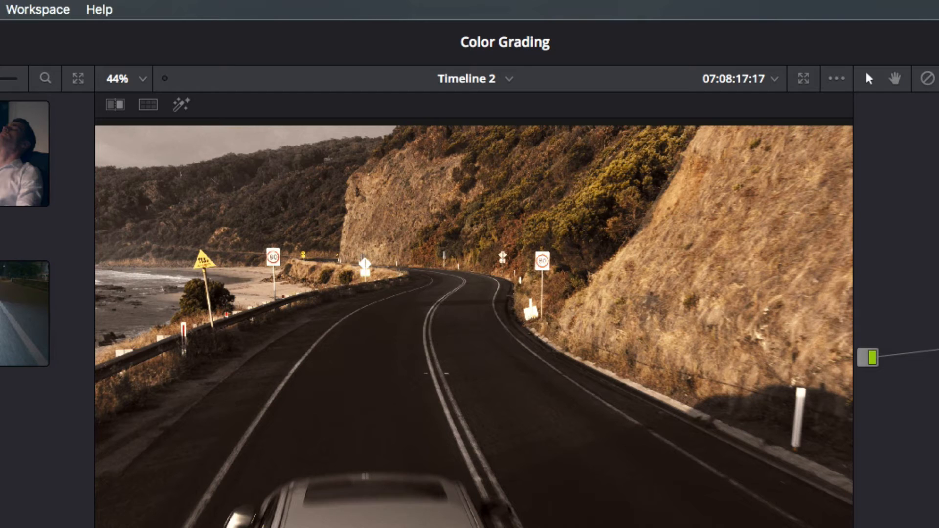
pyautogui.click(323, 43)
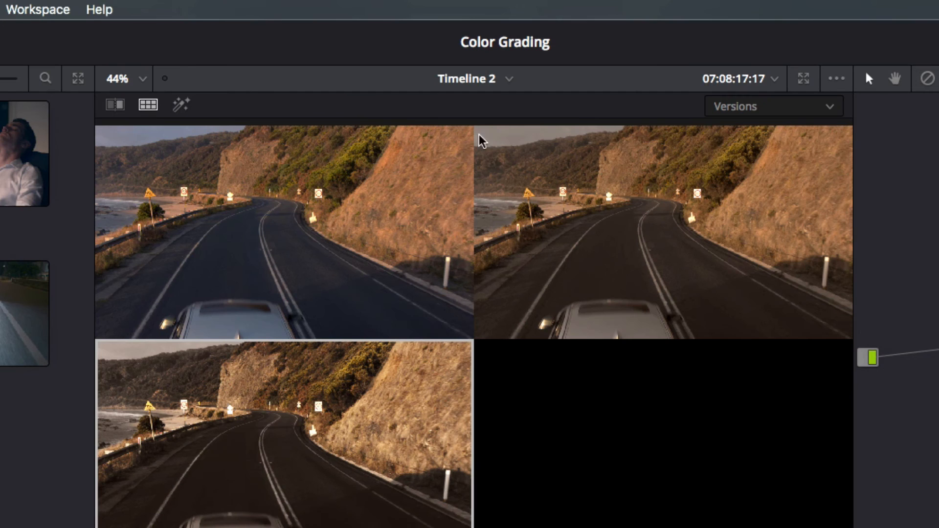
pyautogui.click(739, 110)
pyautogui.click(734, 155)
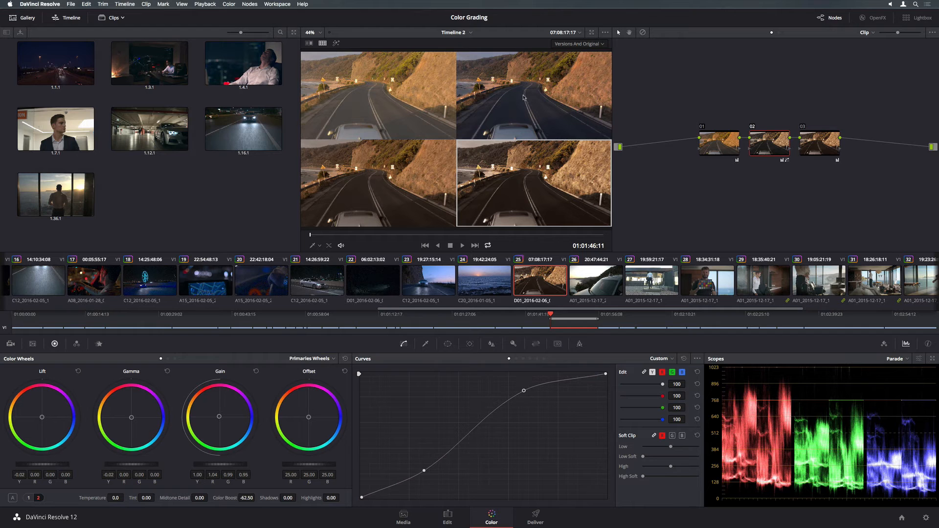
pyautogui.click(523, 97)
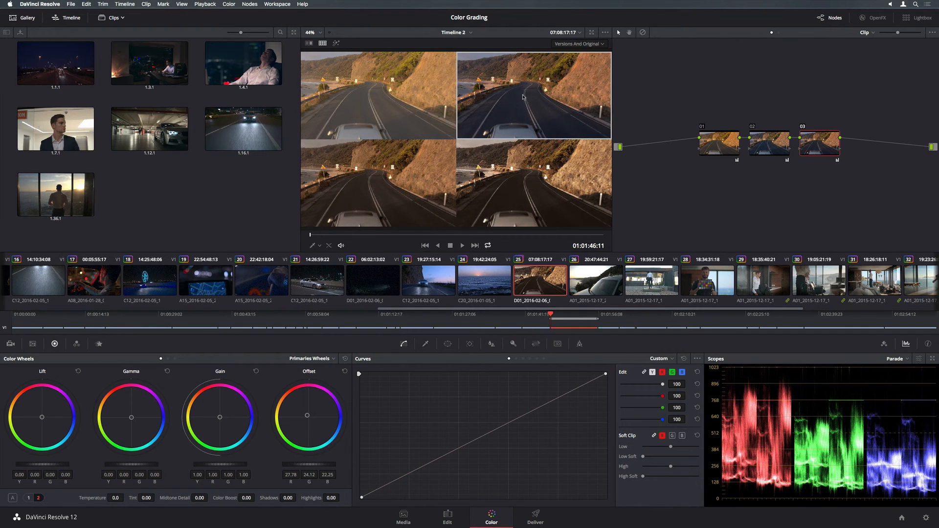
pyautogui.click(322, 44)
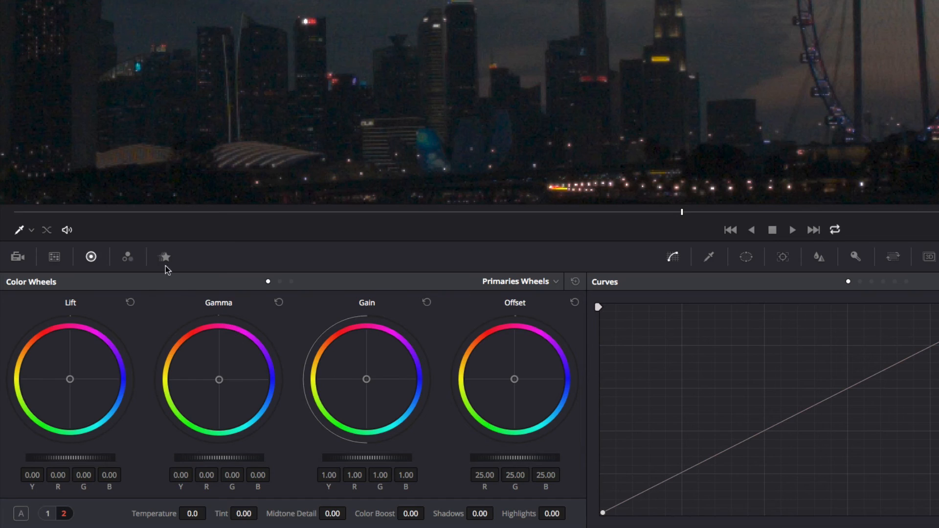
# Raise spatial NR threshold in Better mode, and set temporal NR to 5 frames with a raised threshold.
pyautogui.click(164, 257)
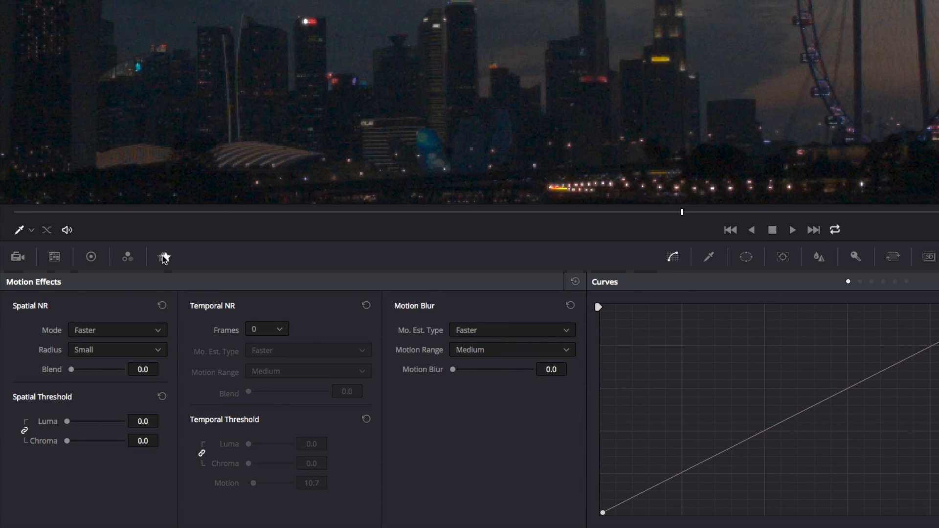
pyautogui.moveTo(67, 422); pyautogui.dragTo(74, 423)
pyautogui.click(98, 330)
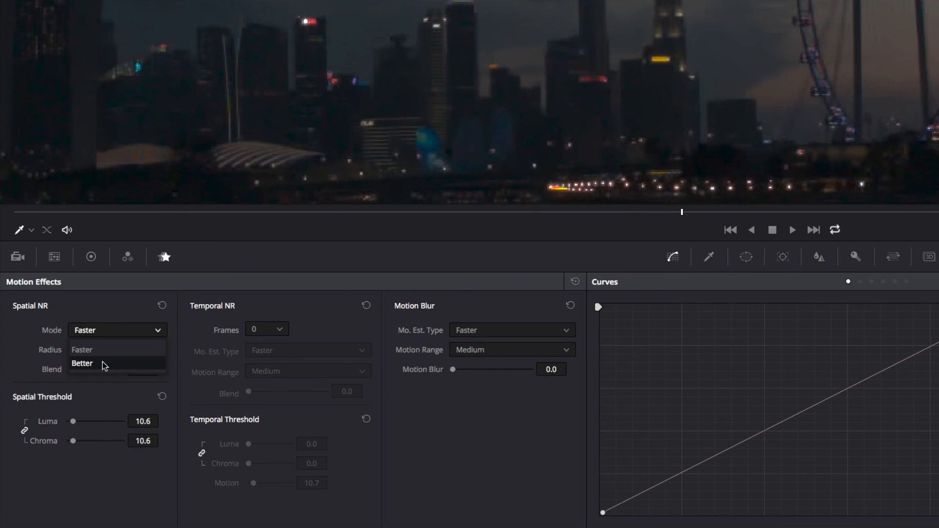
pyautogui.click(102, 365)
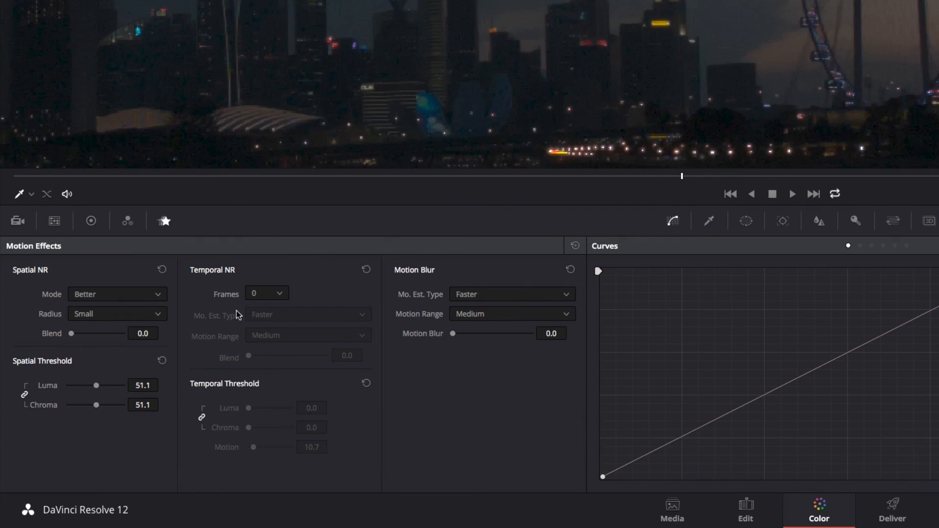
pyautogui.click(262, 294)
pyautogui.click(251, 381)
pyautogui.moveTo(248, 408); pyautogui.dragTo(252, 408)
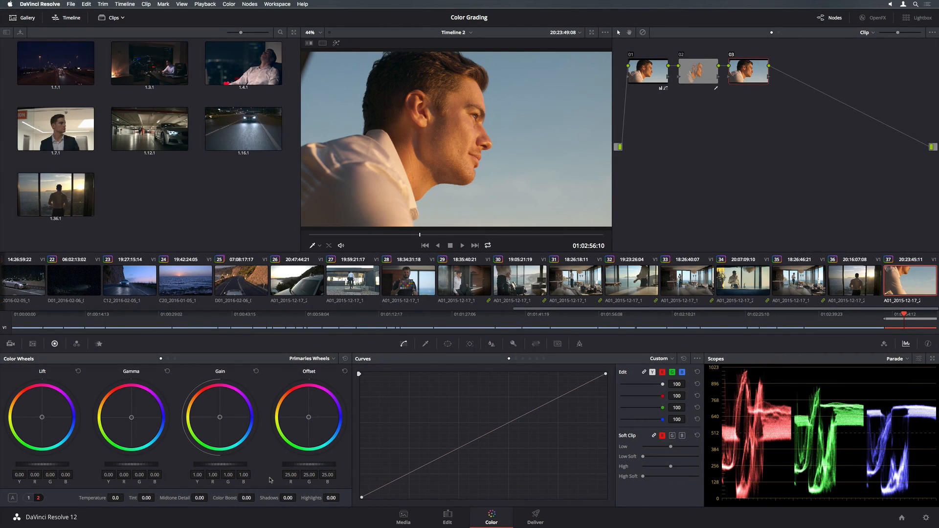
# Zoom clip 37's profile shot to 1.351 with input sizing for a tighter frame.
pyautogui.click(536, 344)
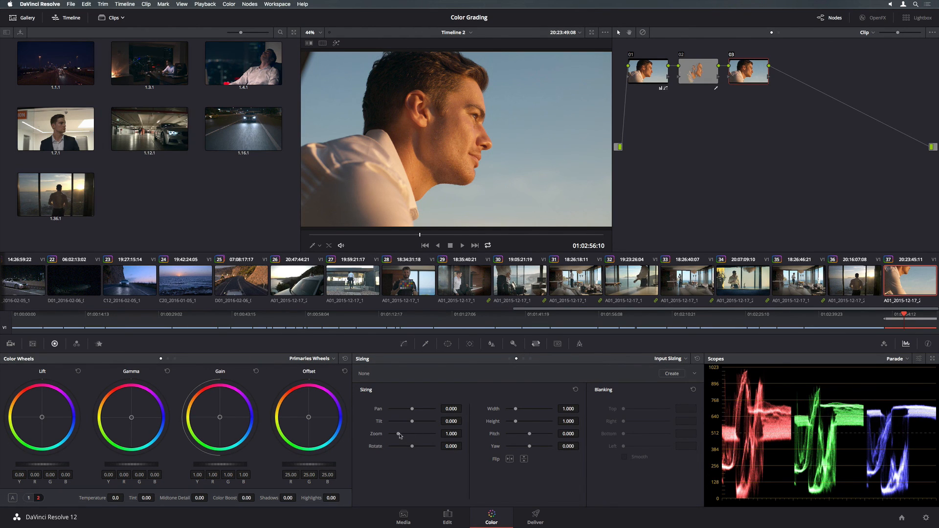
pyautogui.moveTo(398, 435); pyautogui.dragTo(414, 410)
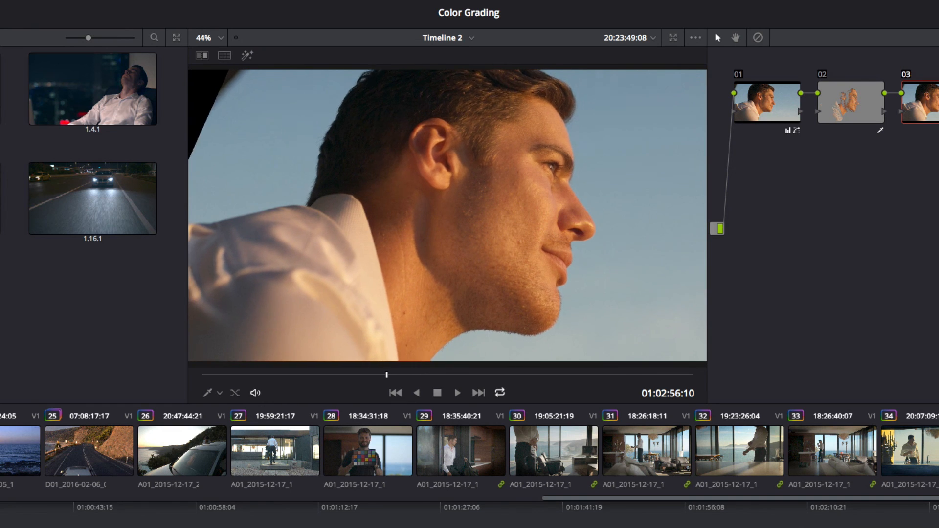